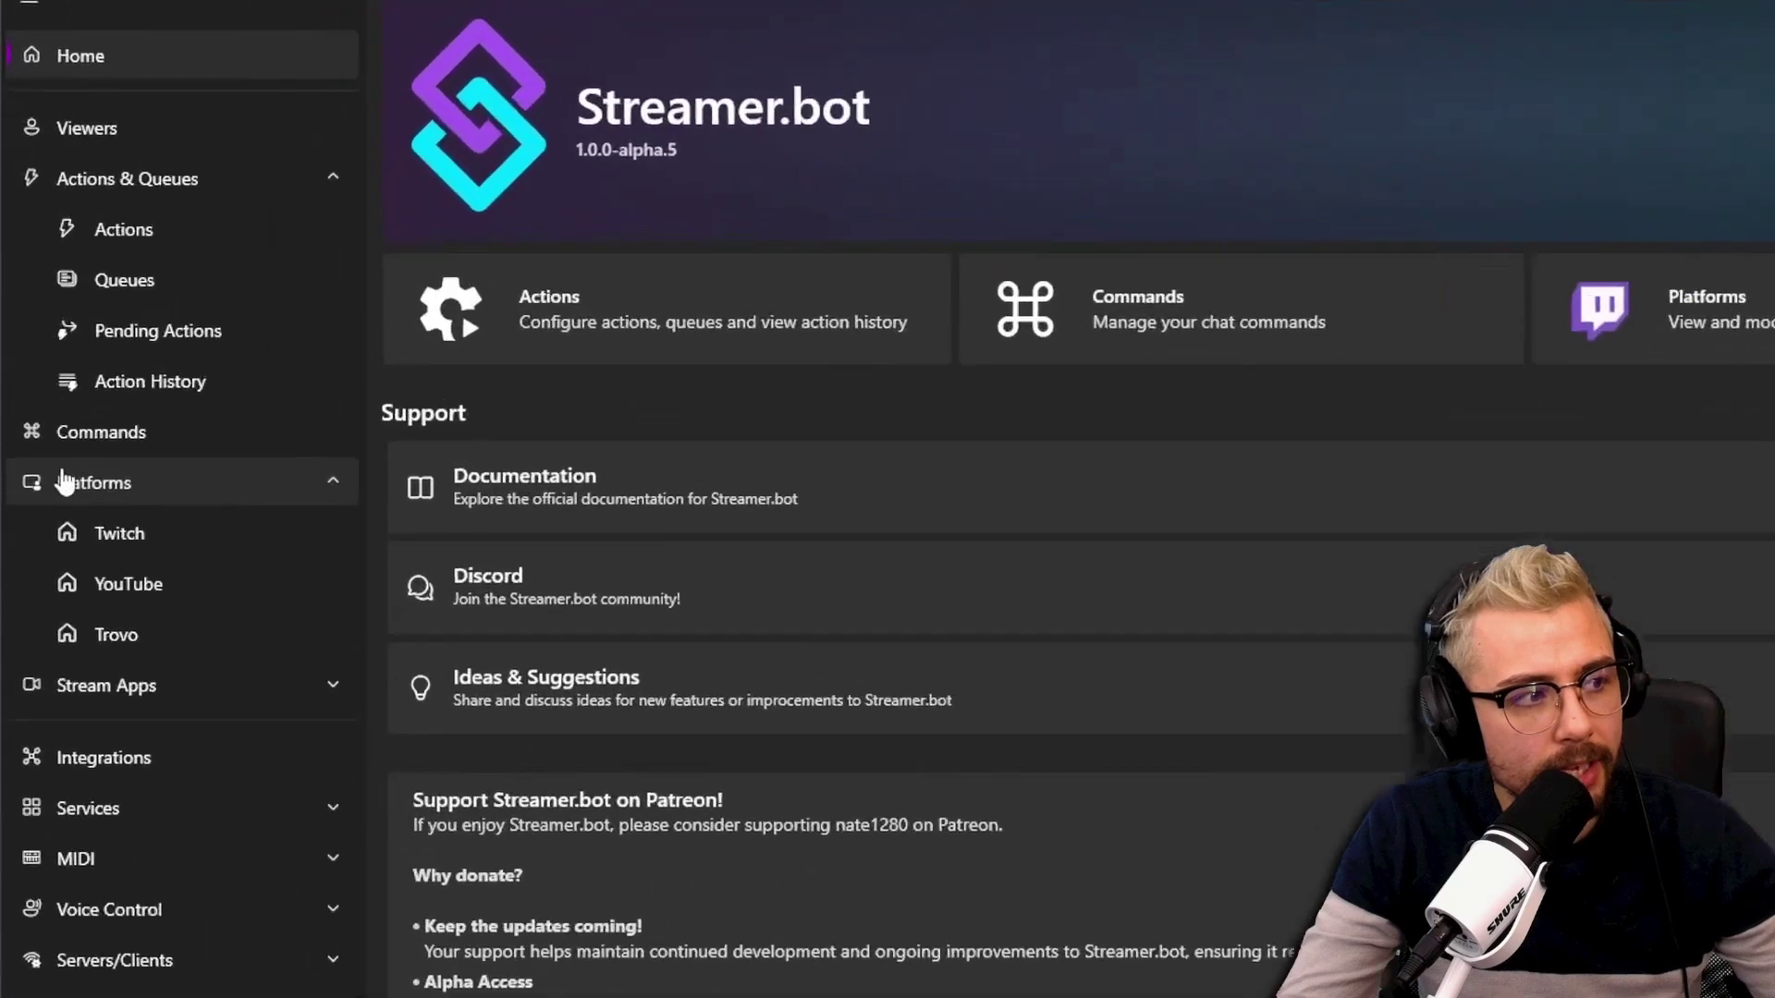
Go to Platforms › Twitch › Videos to list the channel's 22 past broadcasts and highlights.
left_click(54, 351)
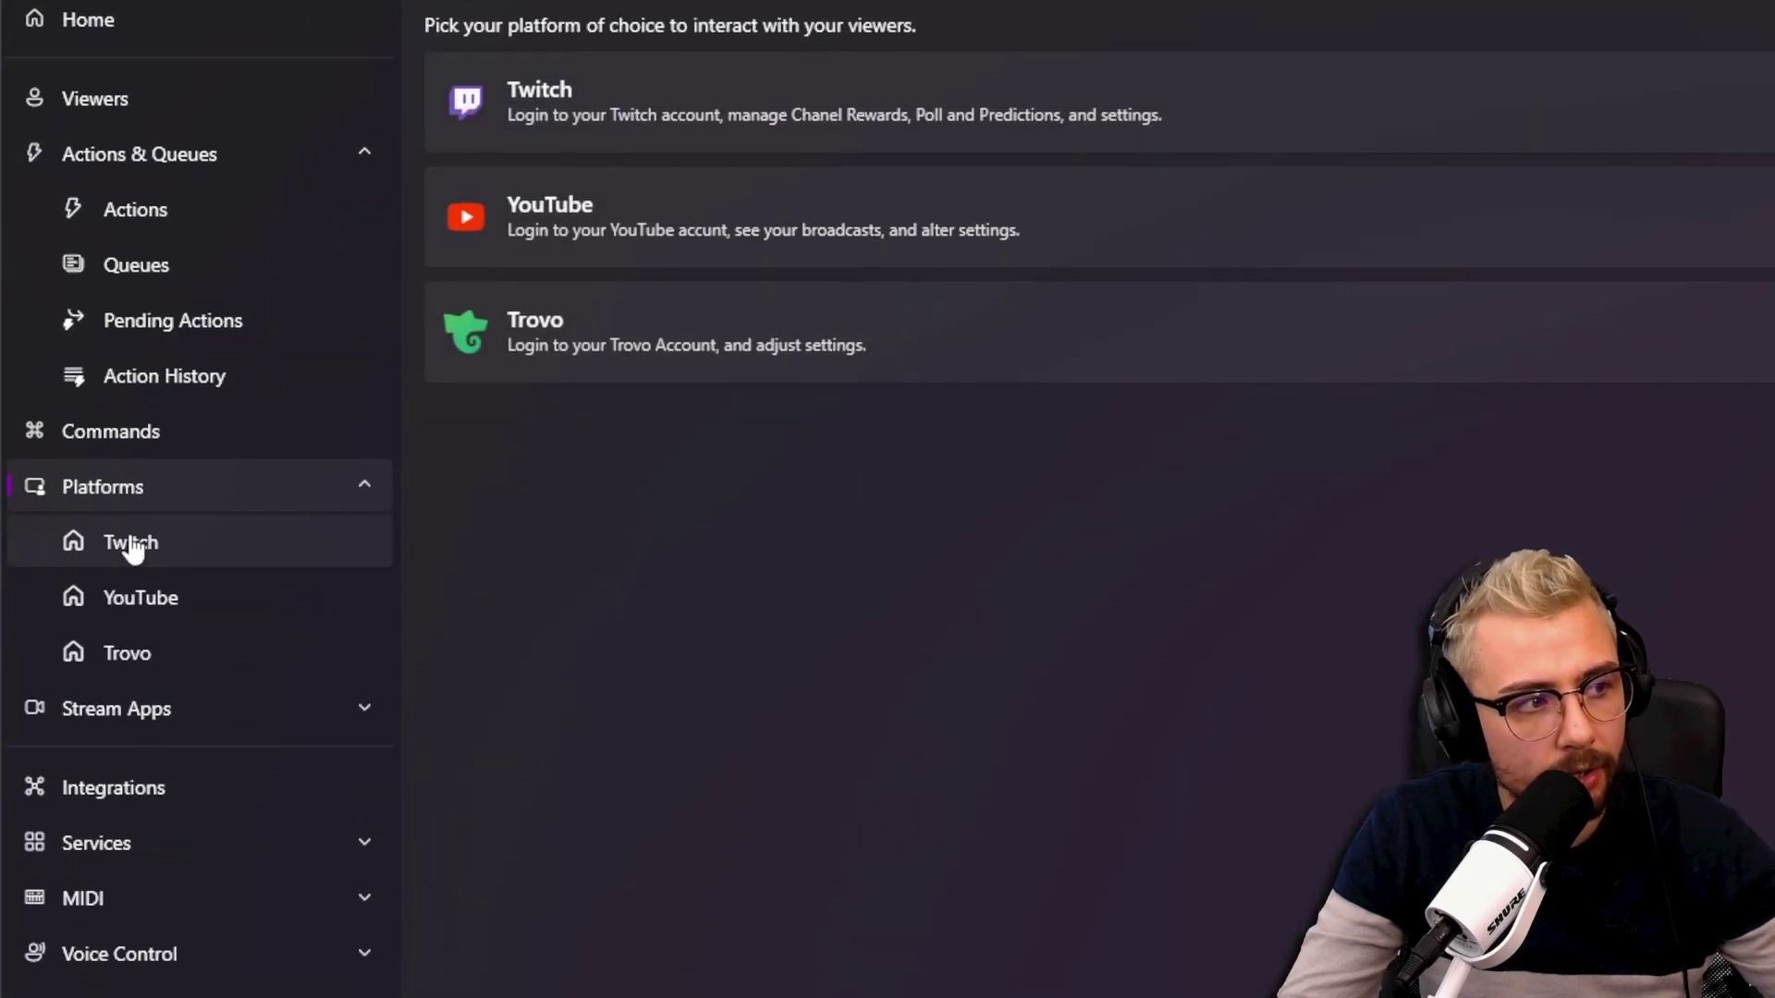
left_click(132, 560)
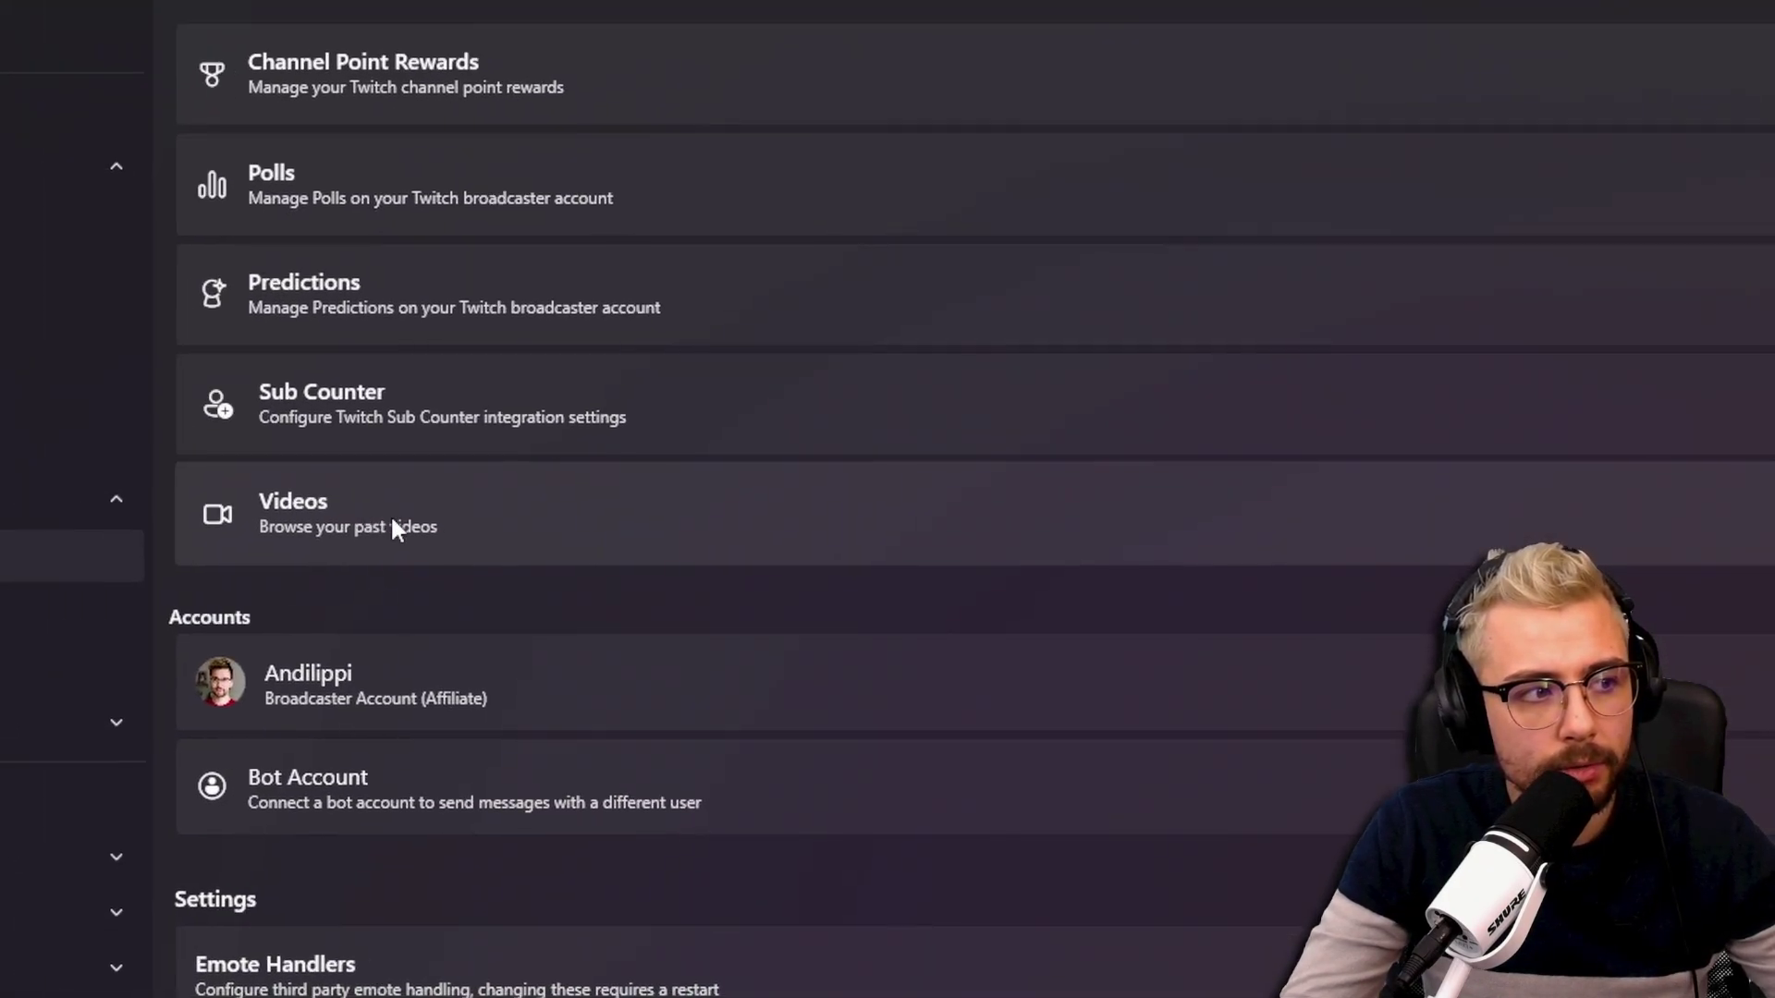
left_click(404, 519)
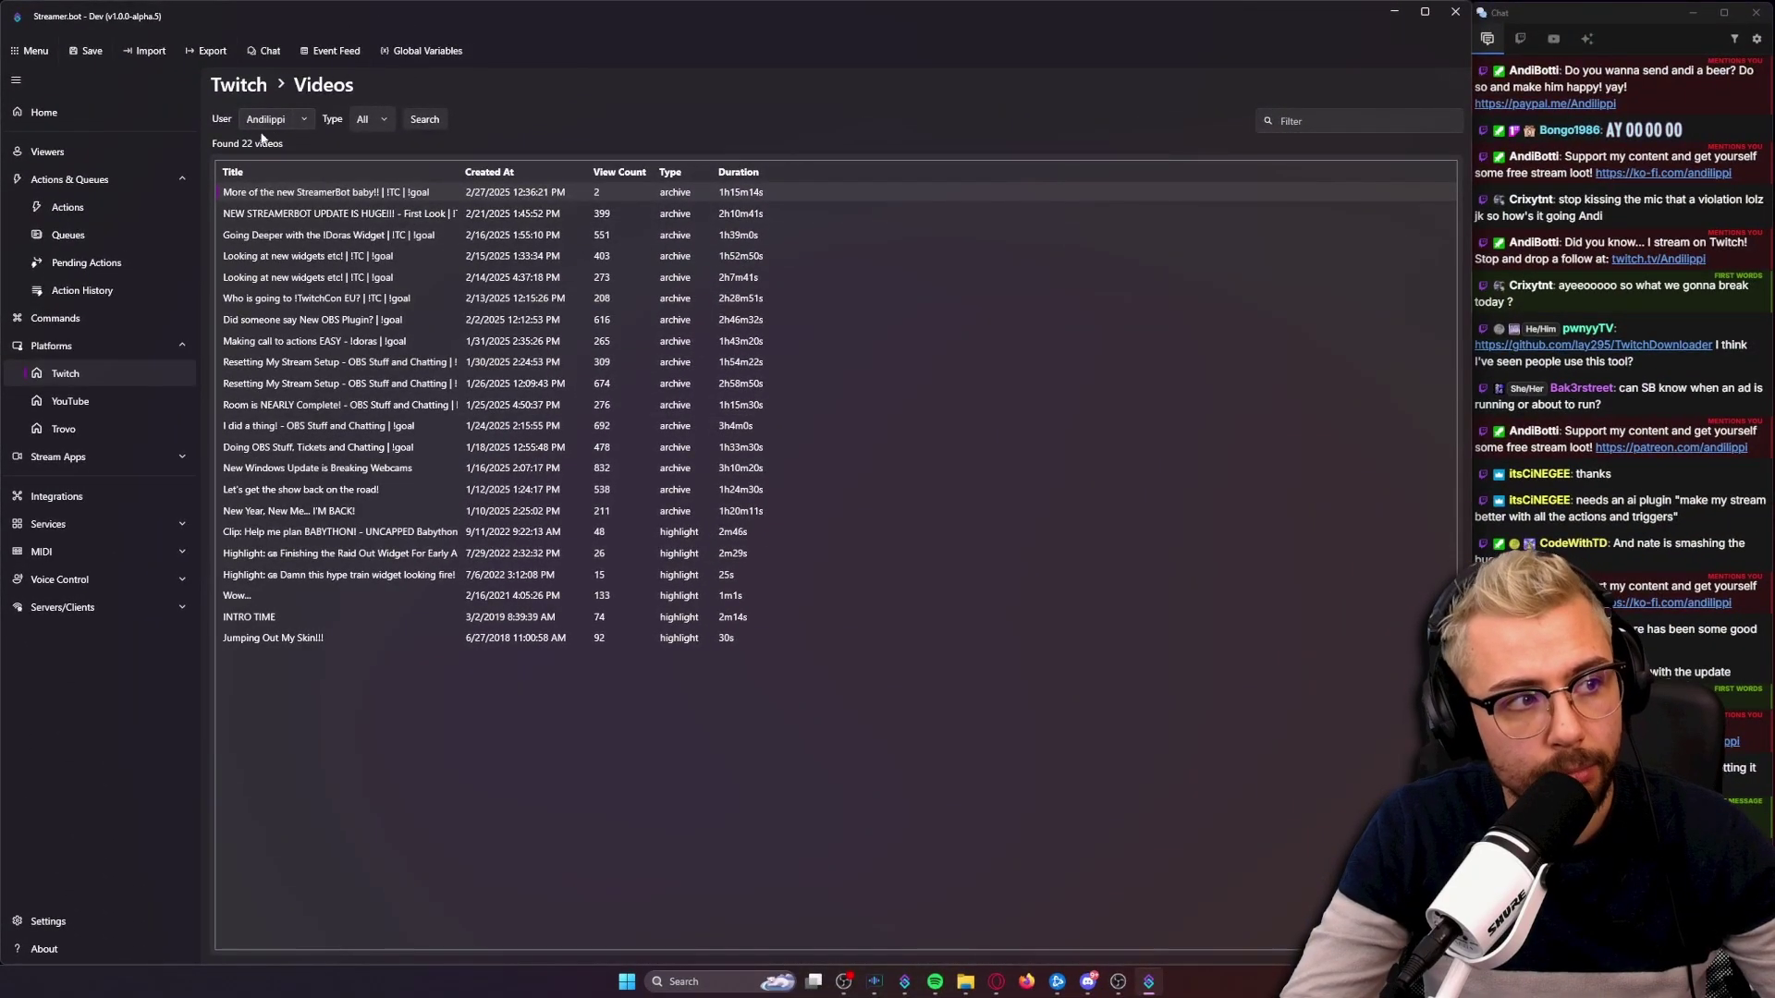
Keep the current Twitch user, dismiss the user search, and rerun Search to reload the videos.
left_click(305, 122)
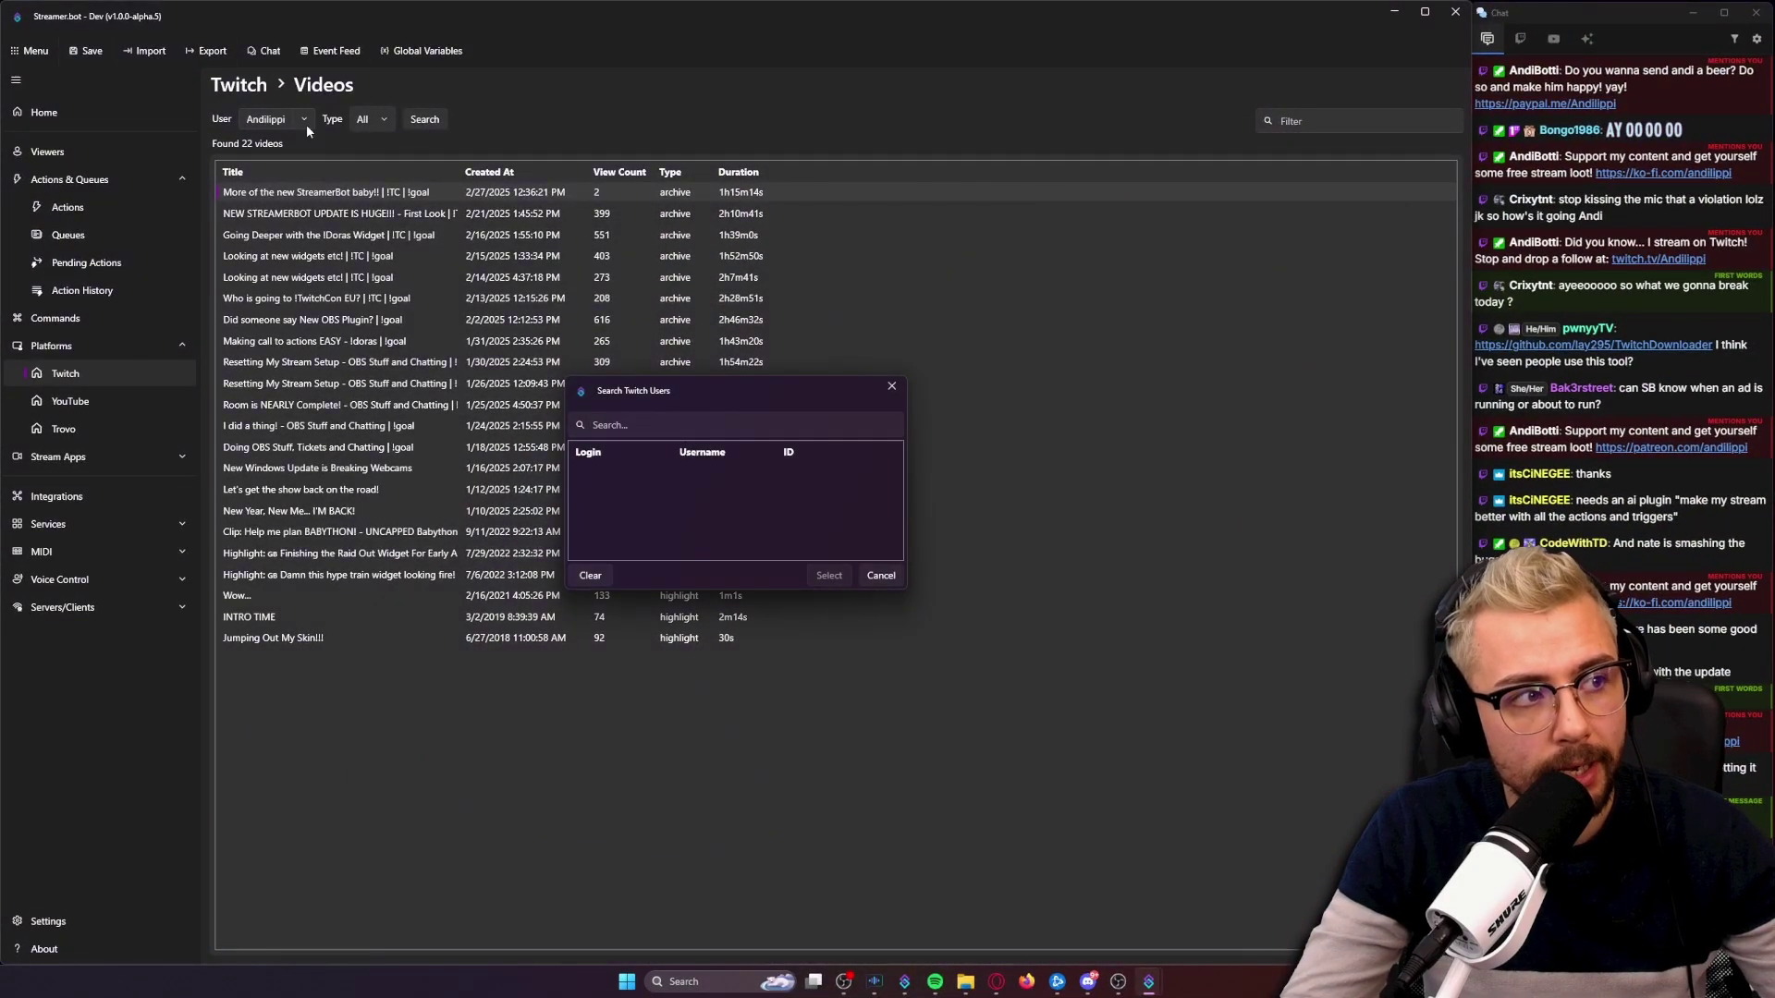
left_click(889, 388)
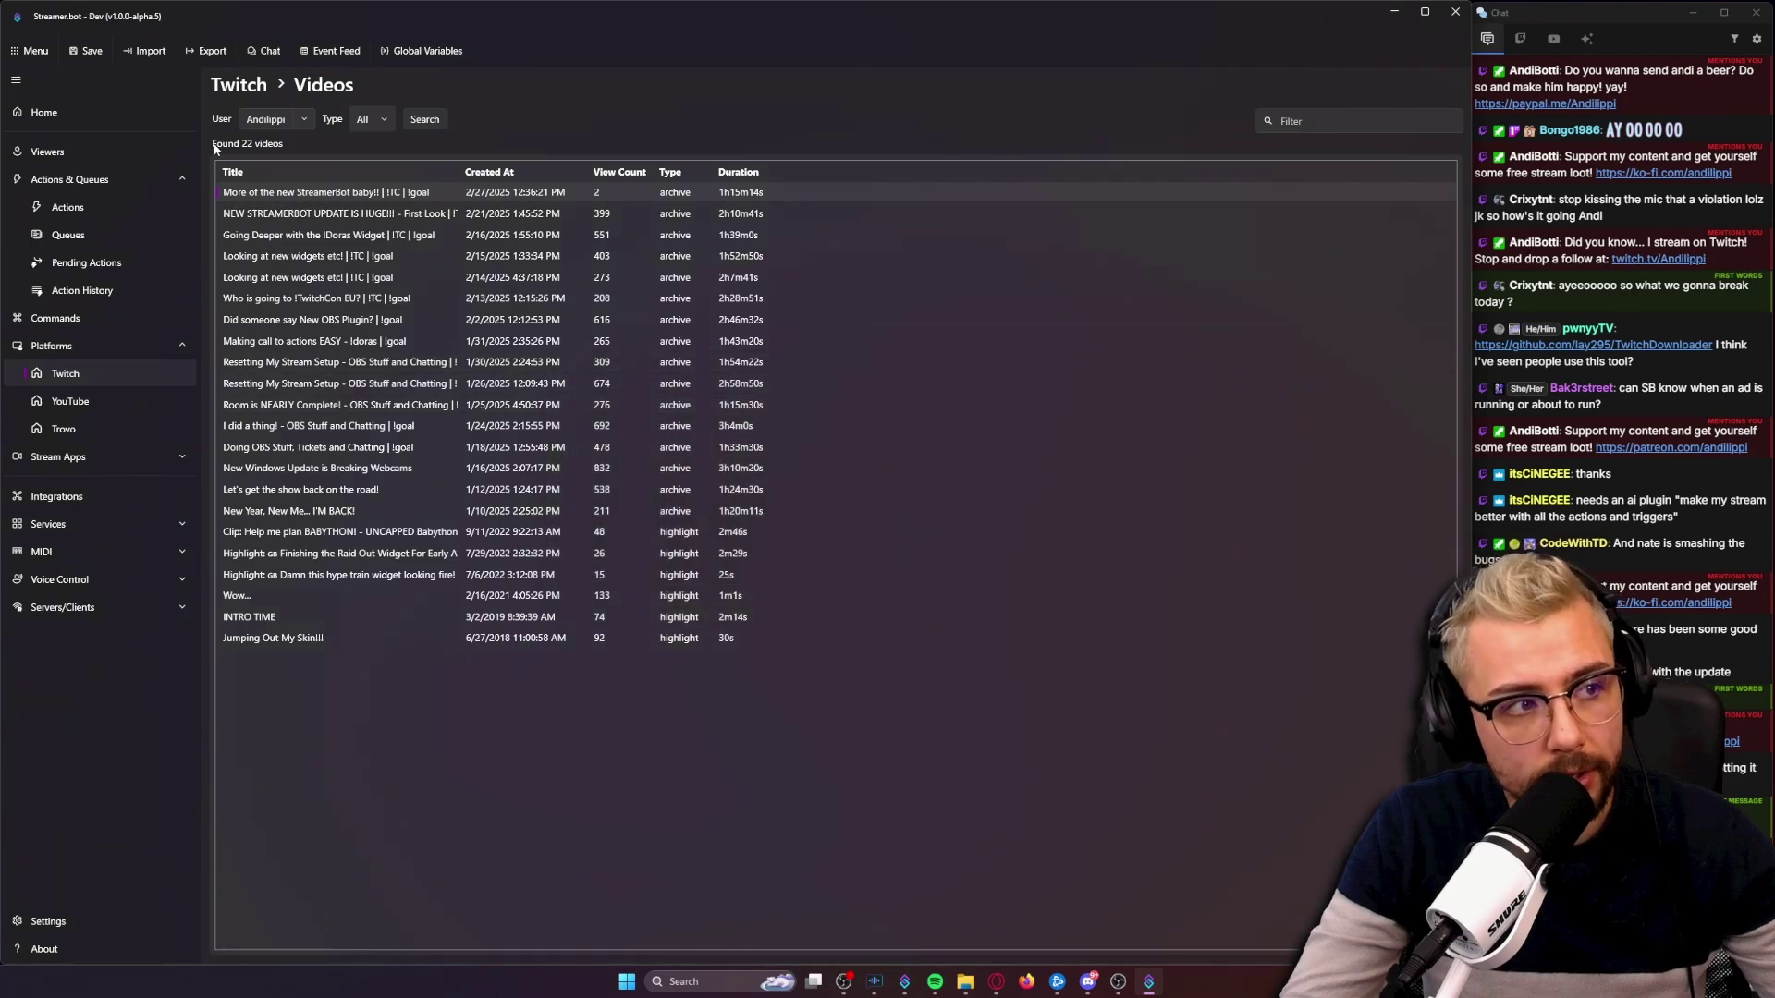
left_click(438, 124)
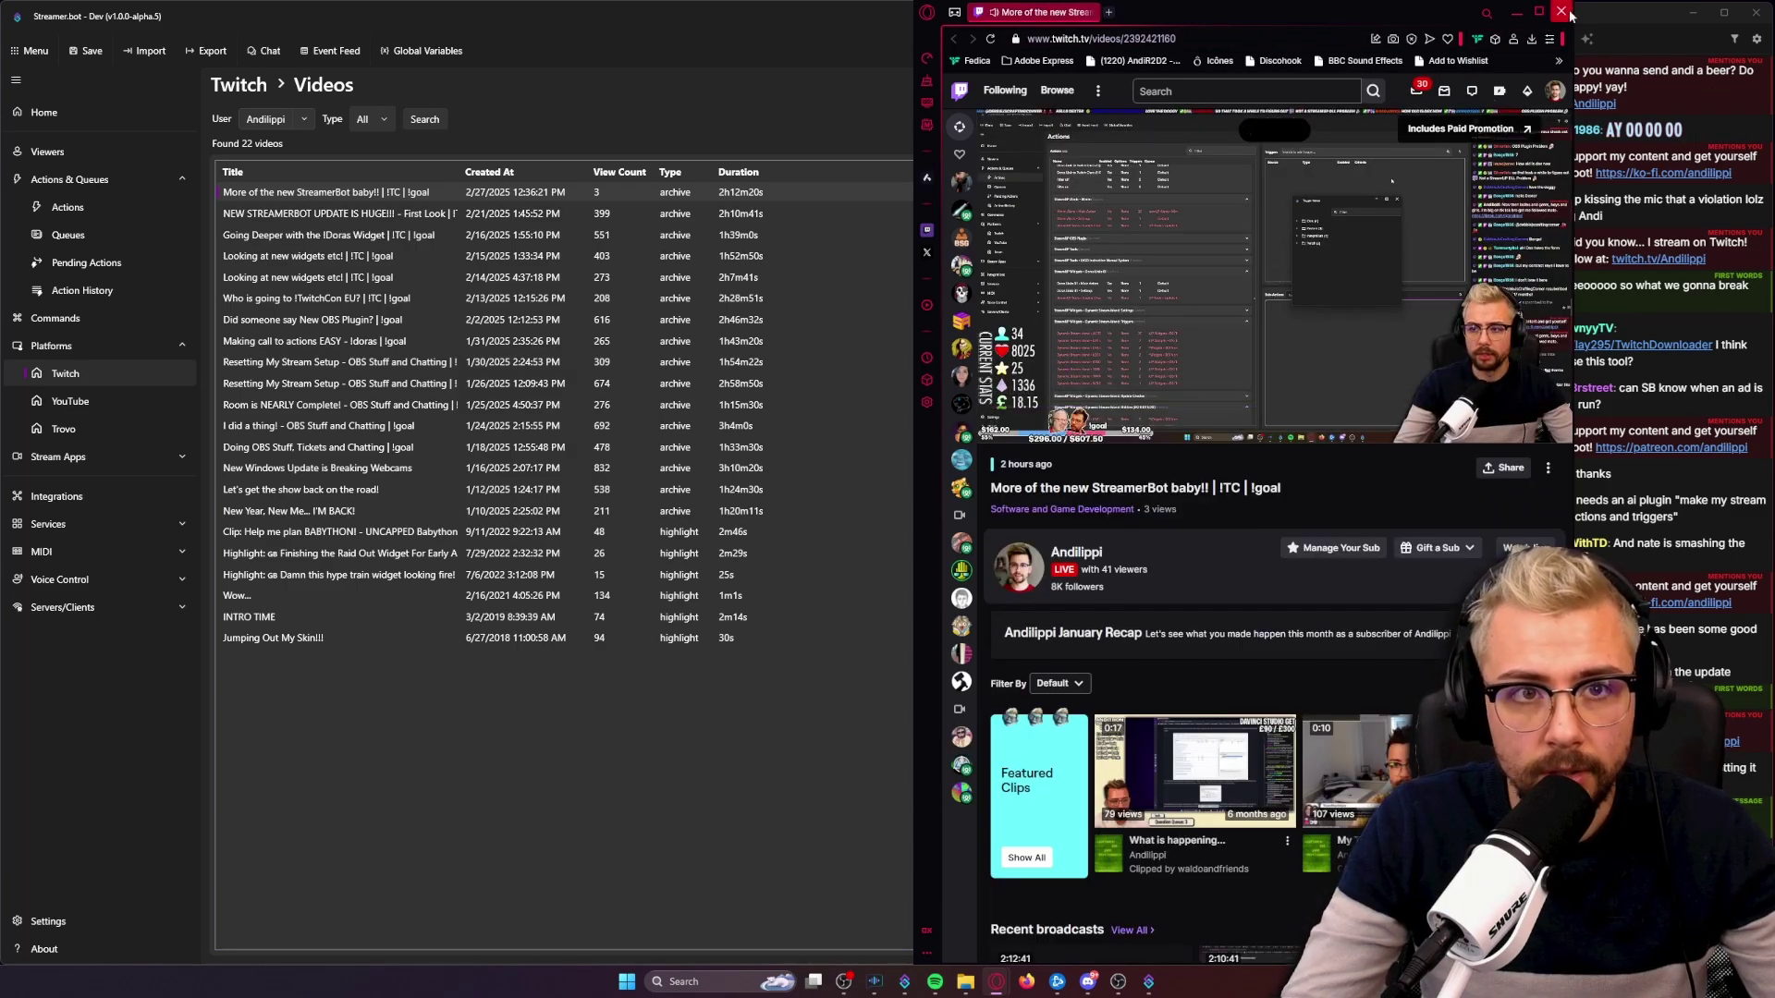
Close the browser window playing the newest VOD to return to Streamer.bot.
left_click(1562, 12)
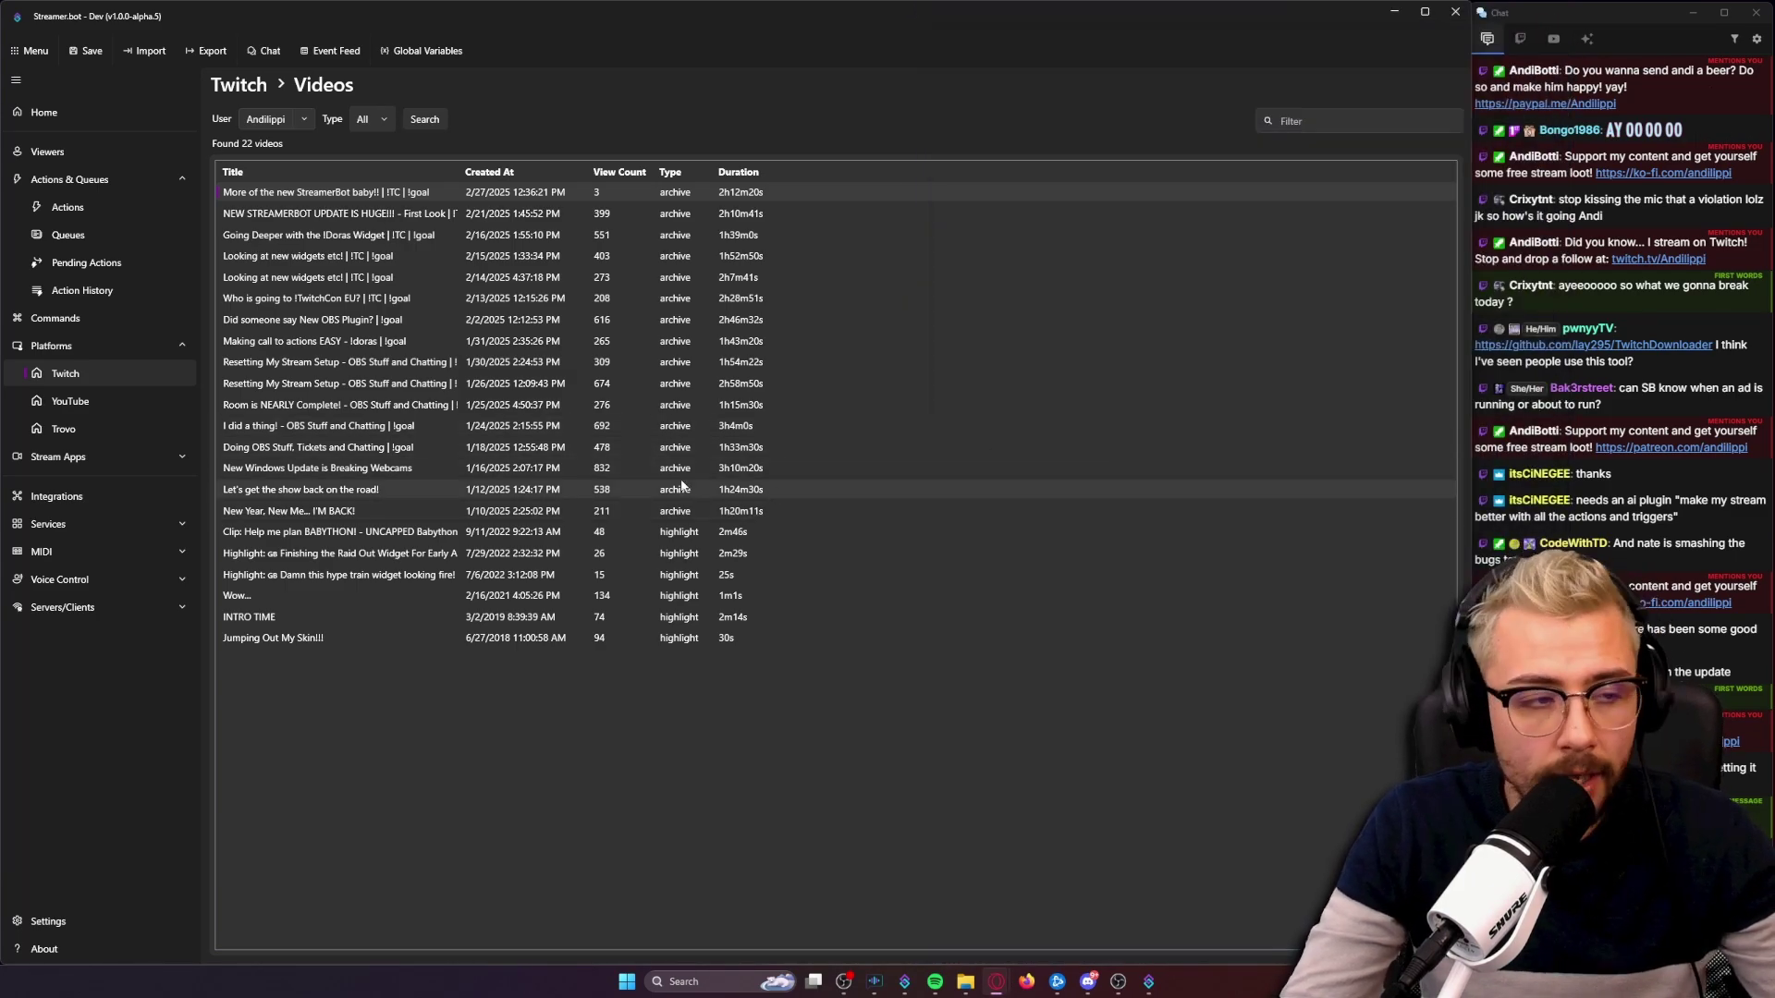
Check the list's copy-URL options, then set the Type filter to Archive, leaving 16 videos.
left_click(351, 636, "shift")
right_click(372, 553)
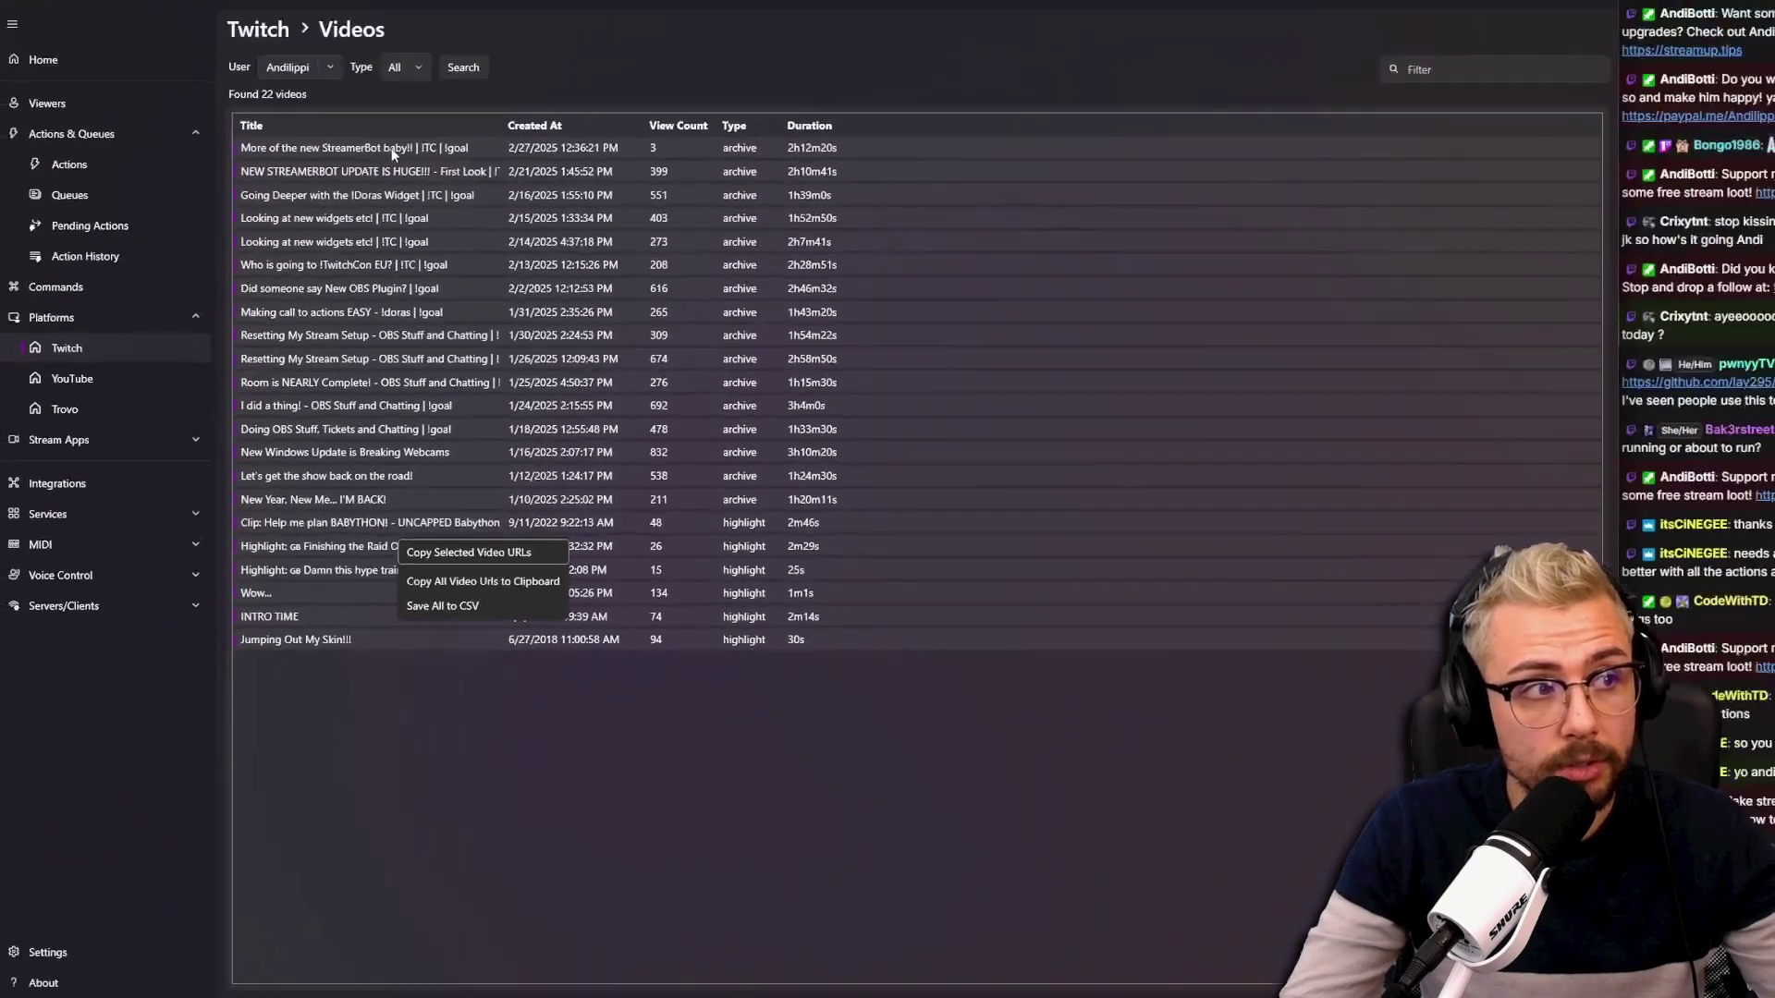
left_click(402, 67)
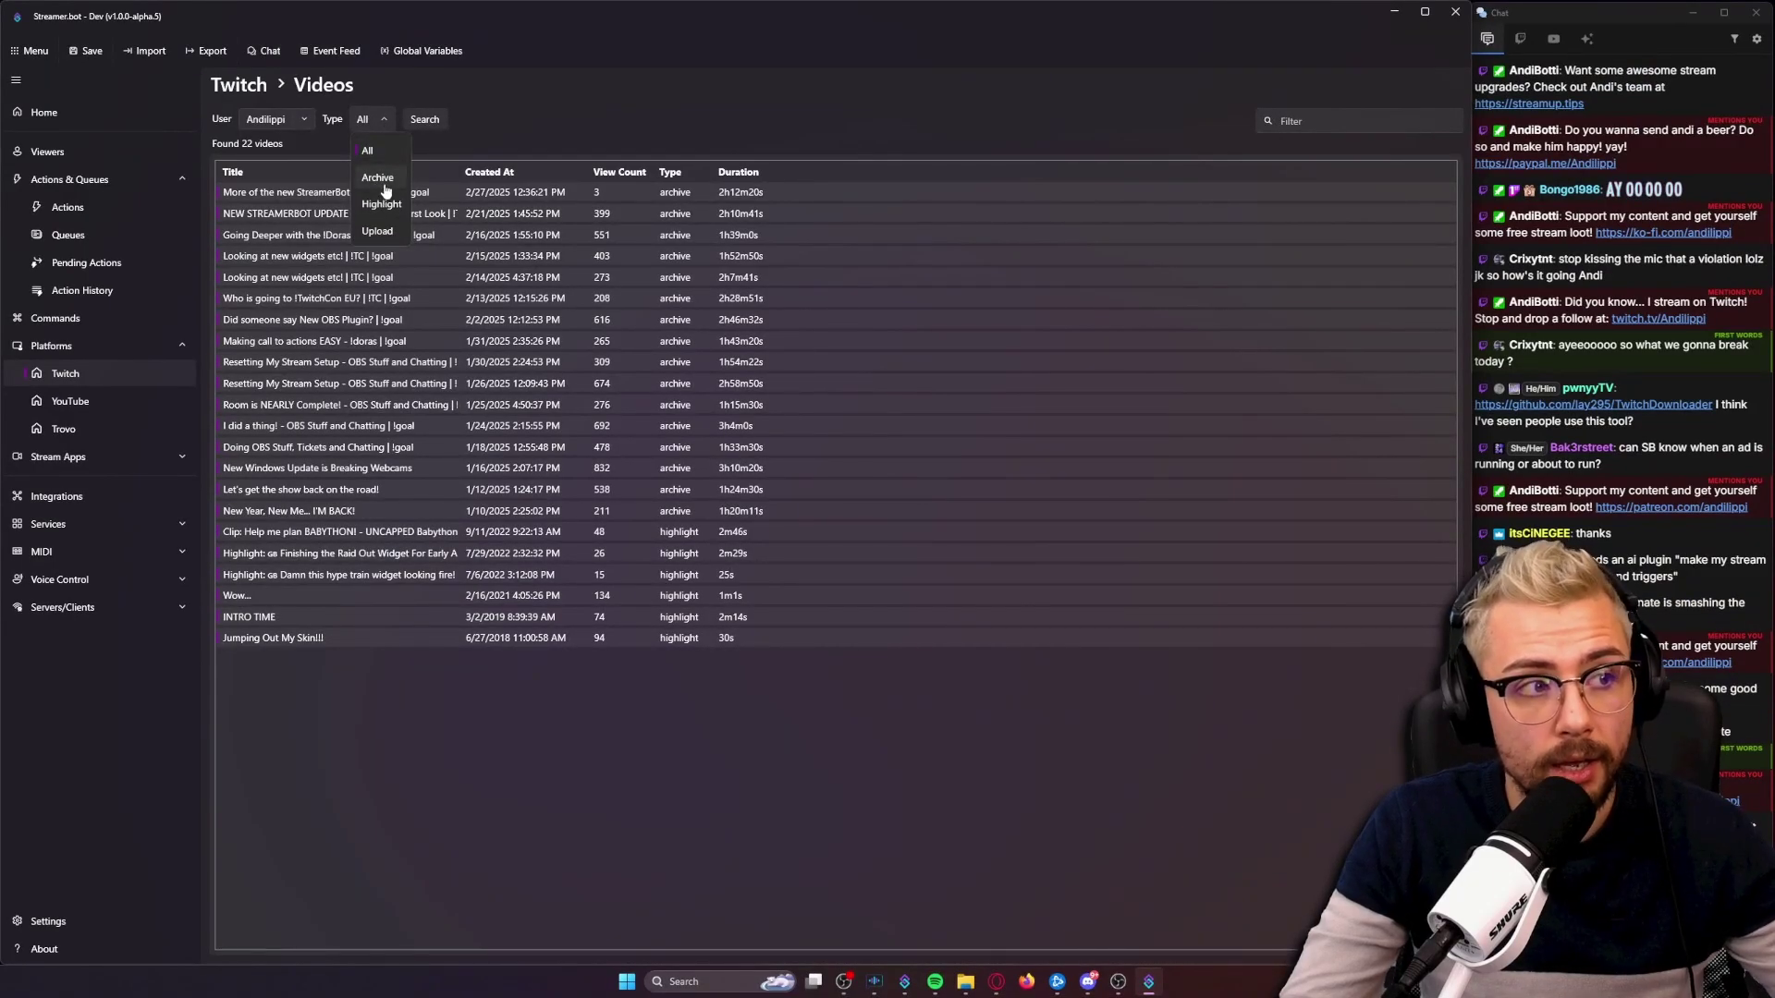
left_click(447, 120)
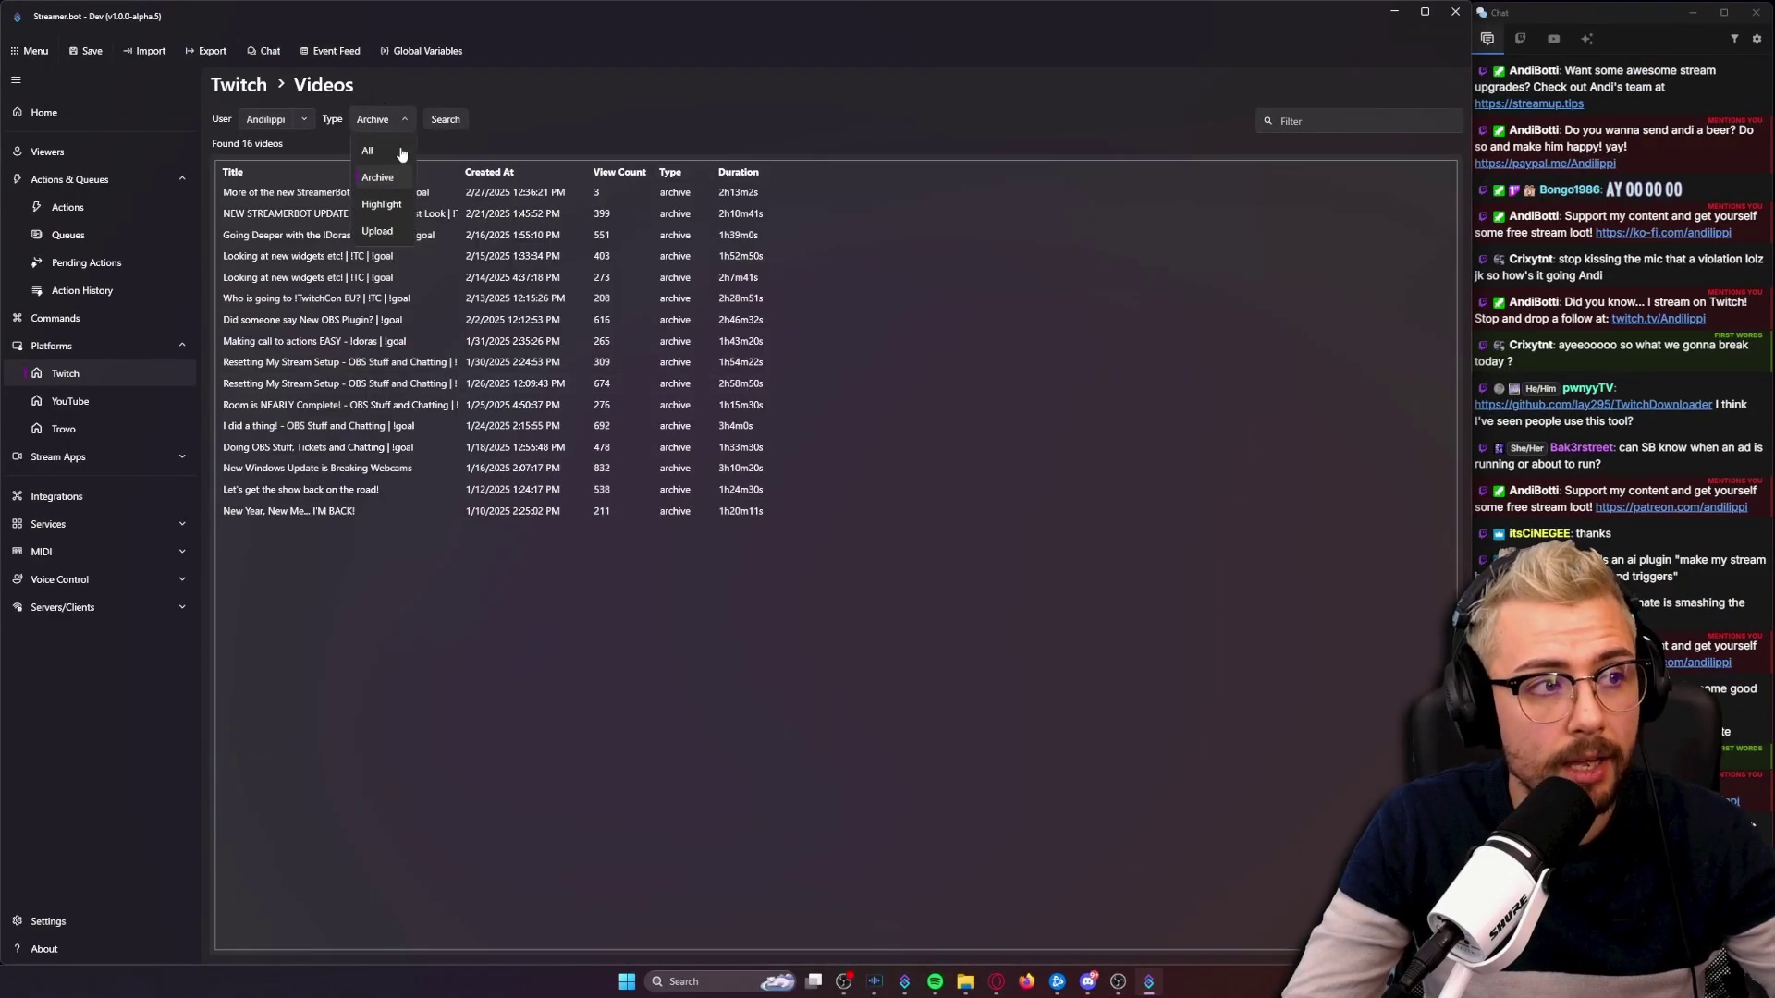
Multi-select several archive broadcasts, including TwitchCon EU, and bring up Copy Selected Video URLs.
left_click(532, 194)
left_click(530, 235, "ctrl")
left_click(531, 213, "ctrl")
left_click(534, 193, "ctrl")
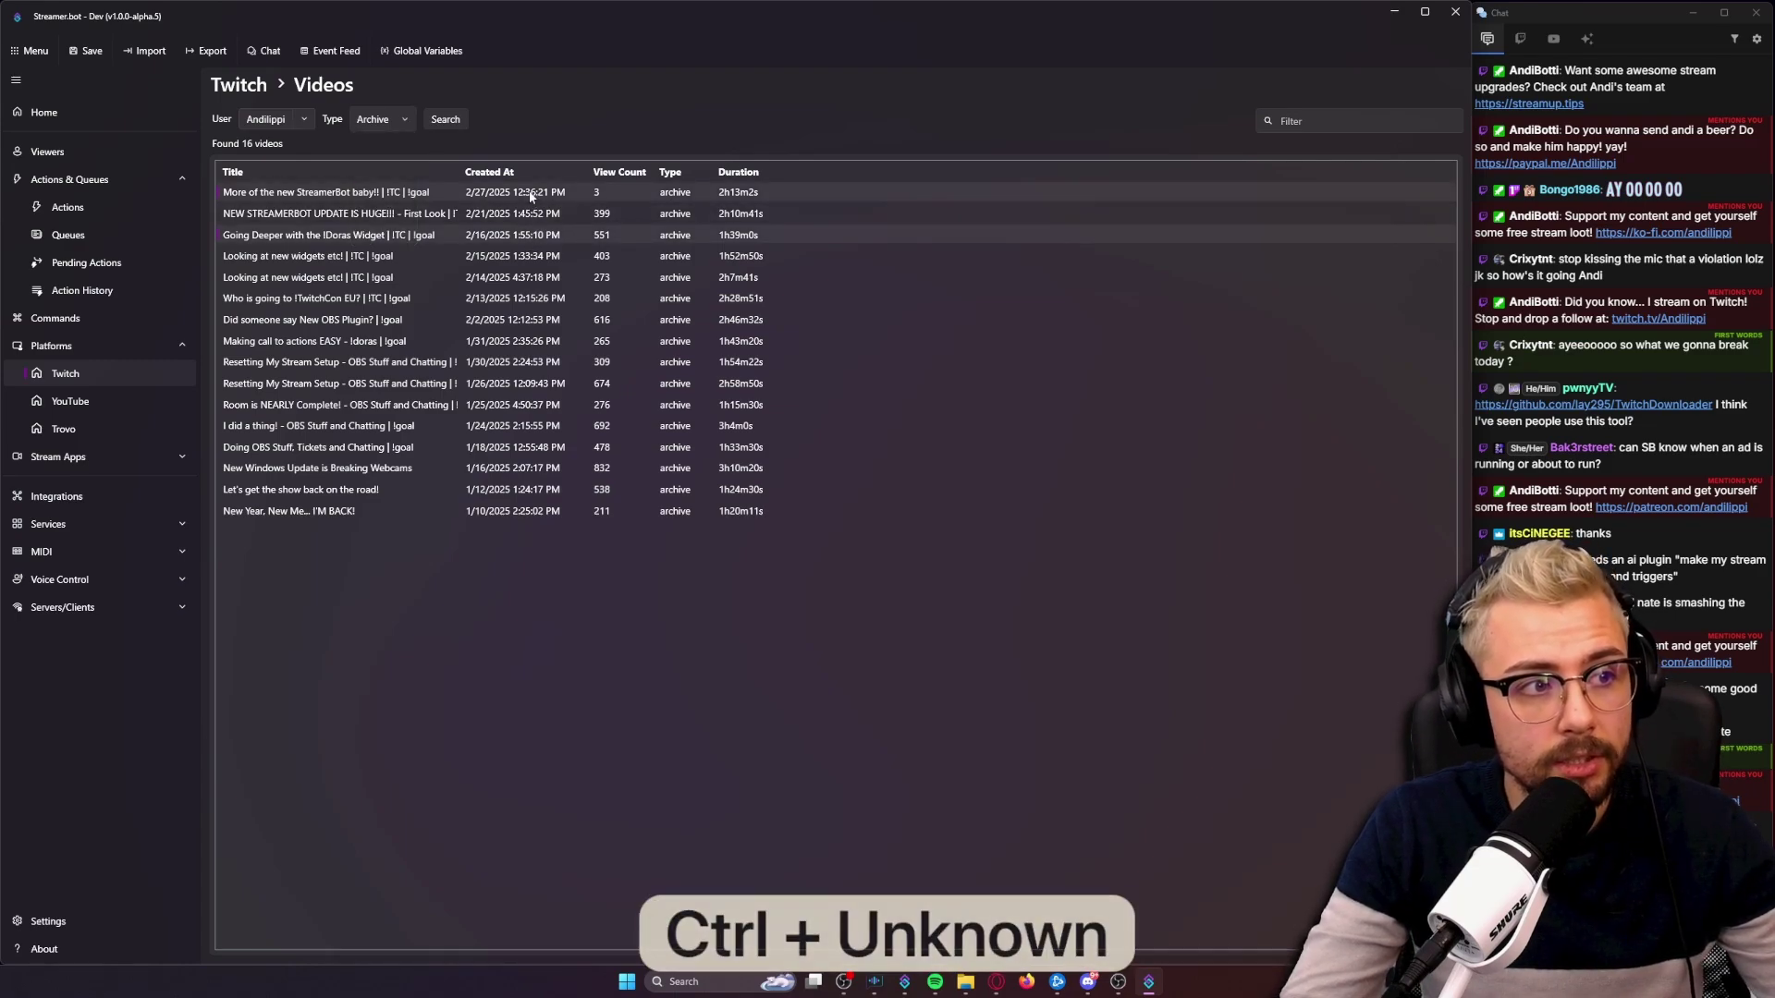
left_click(536, 277, "ctrl")
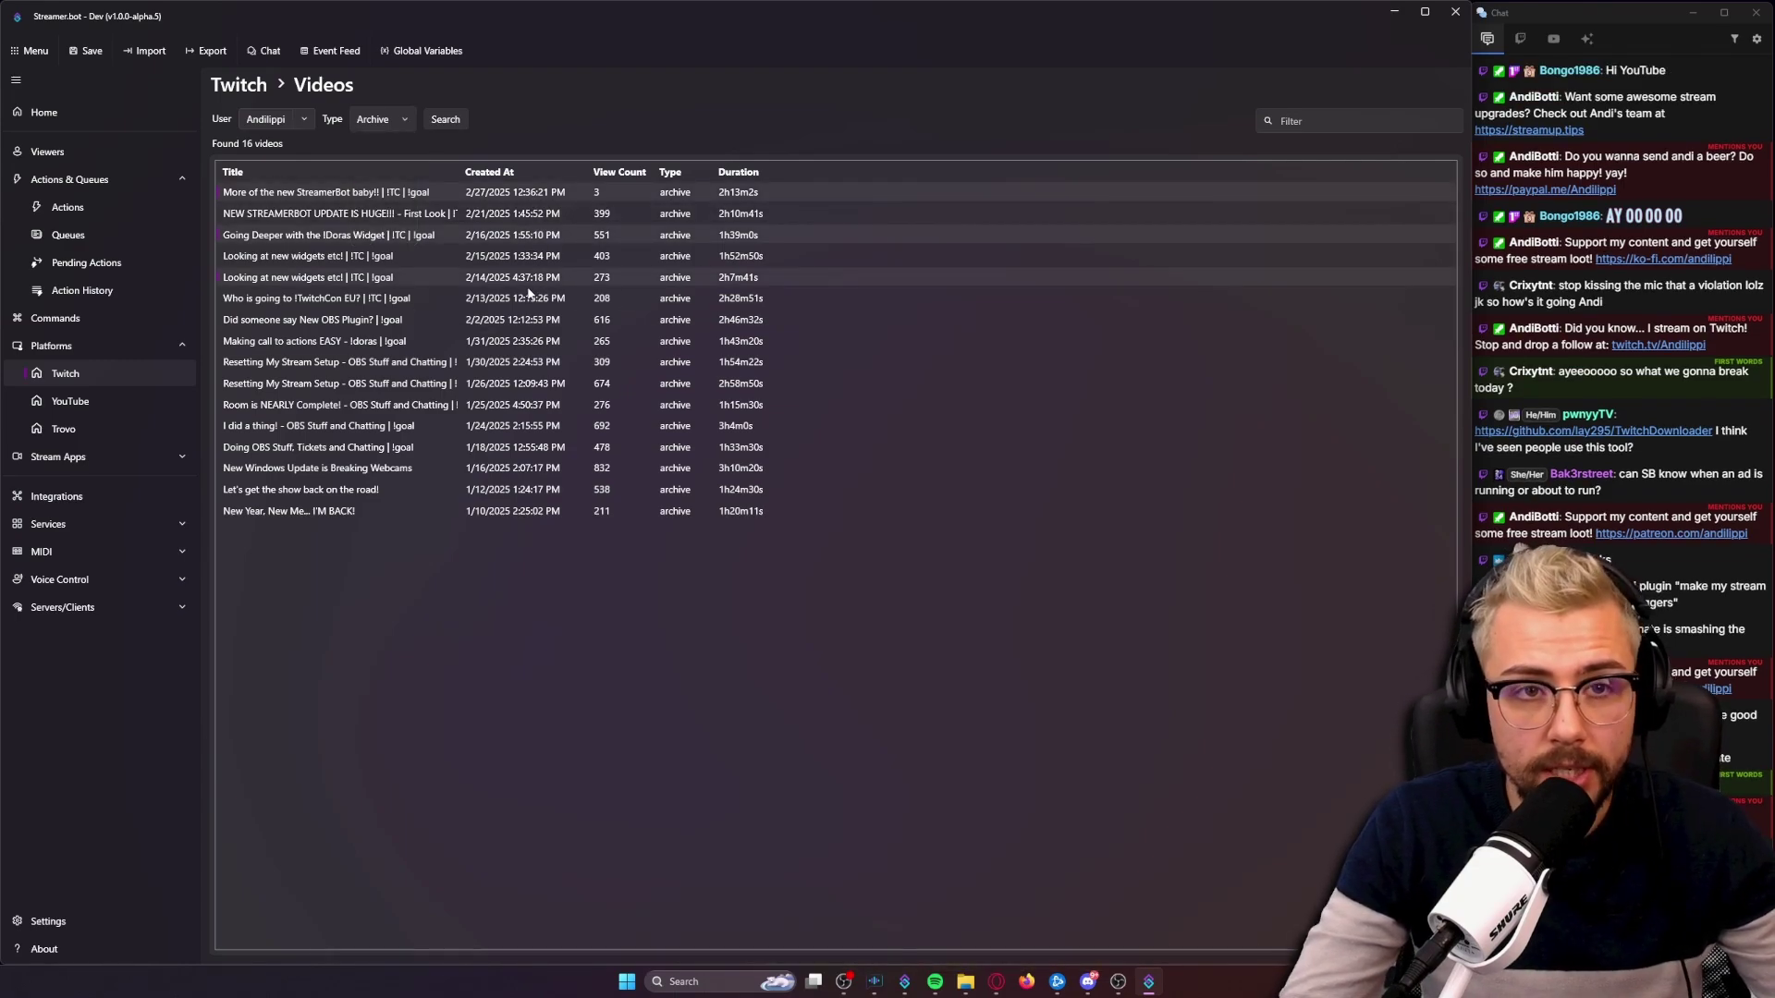
left_click(529, 301, "ctrl")
right_click(529, 286)
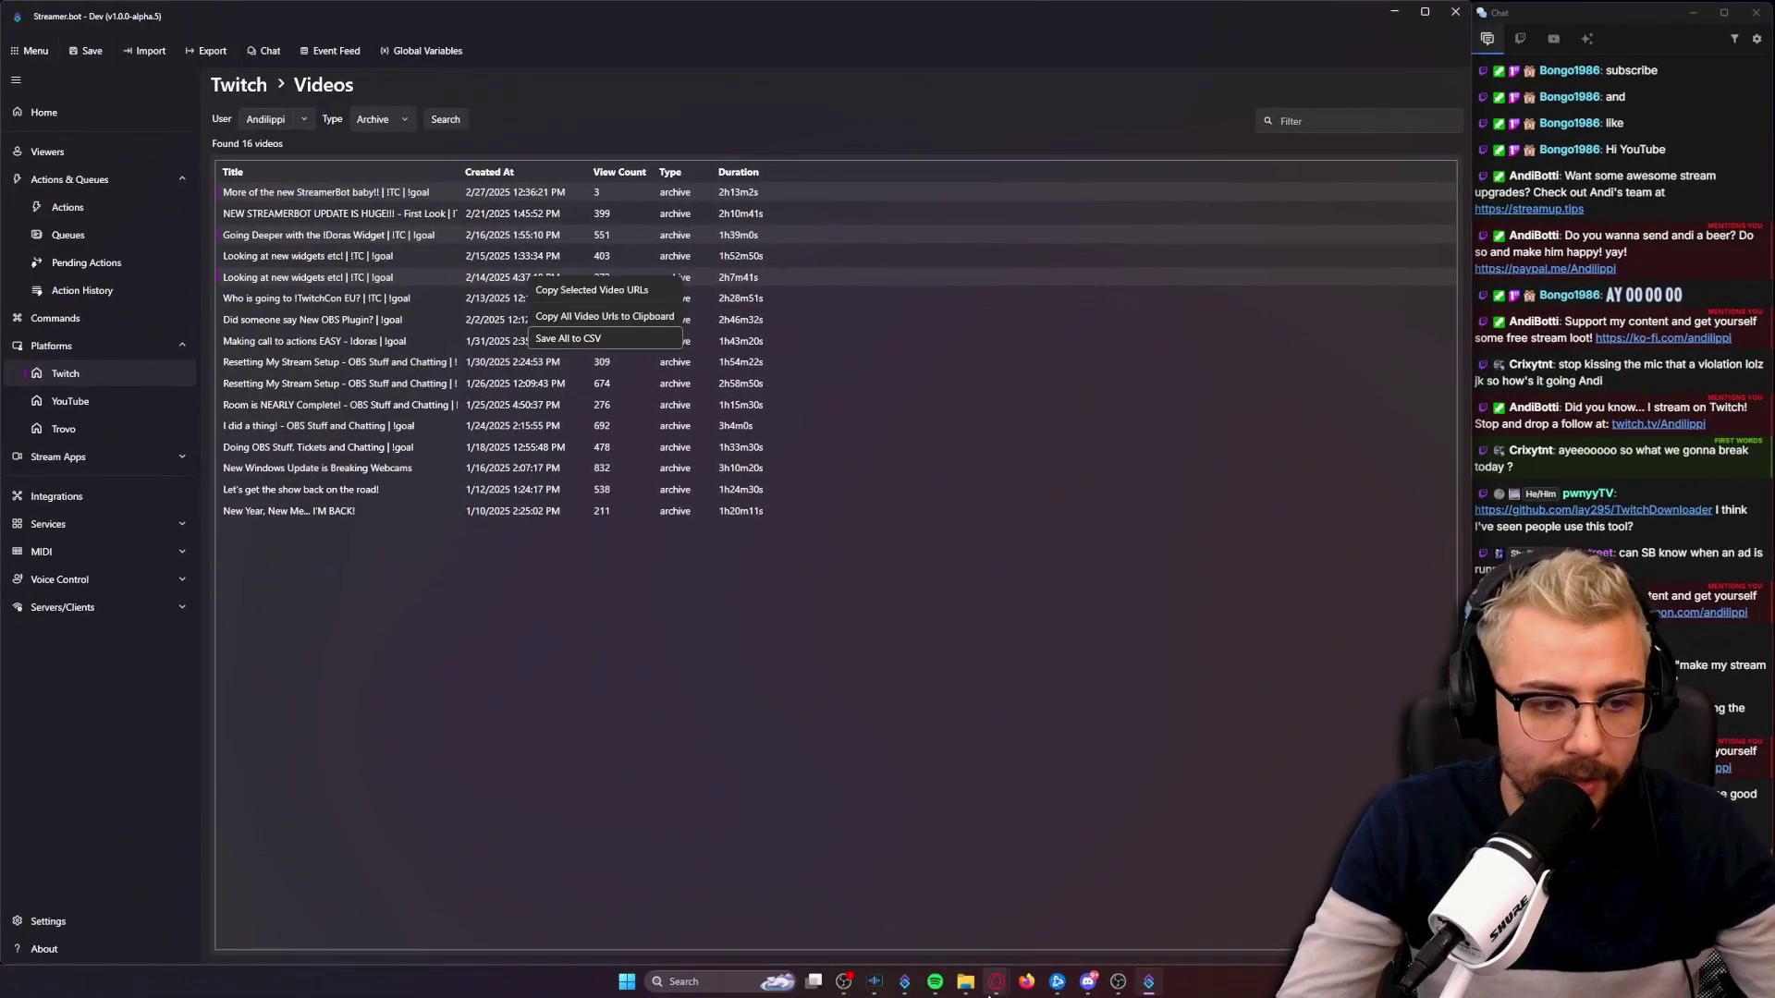
mouse_move(1086, 980)
mouse_move(996, 981)
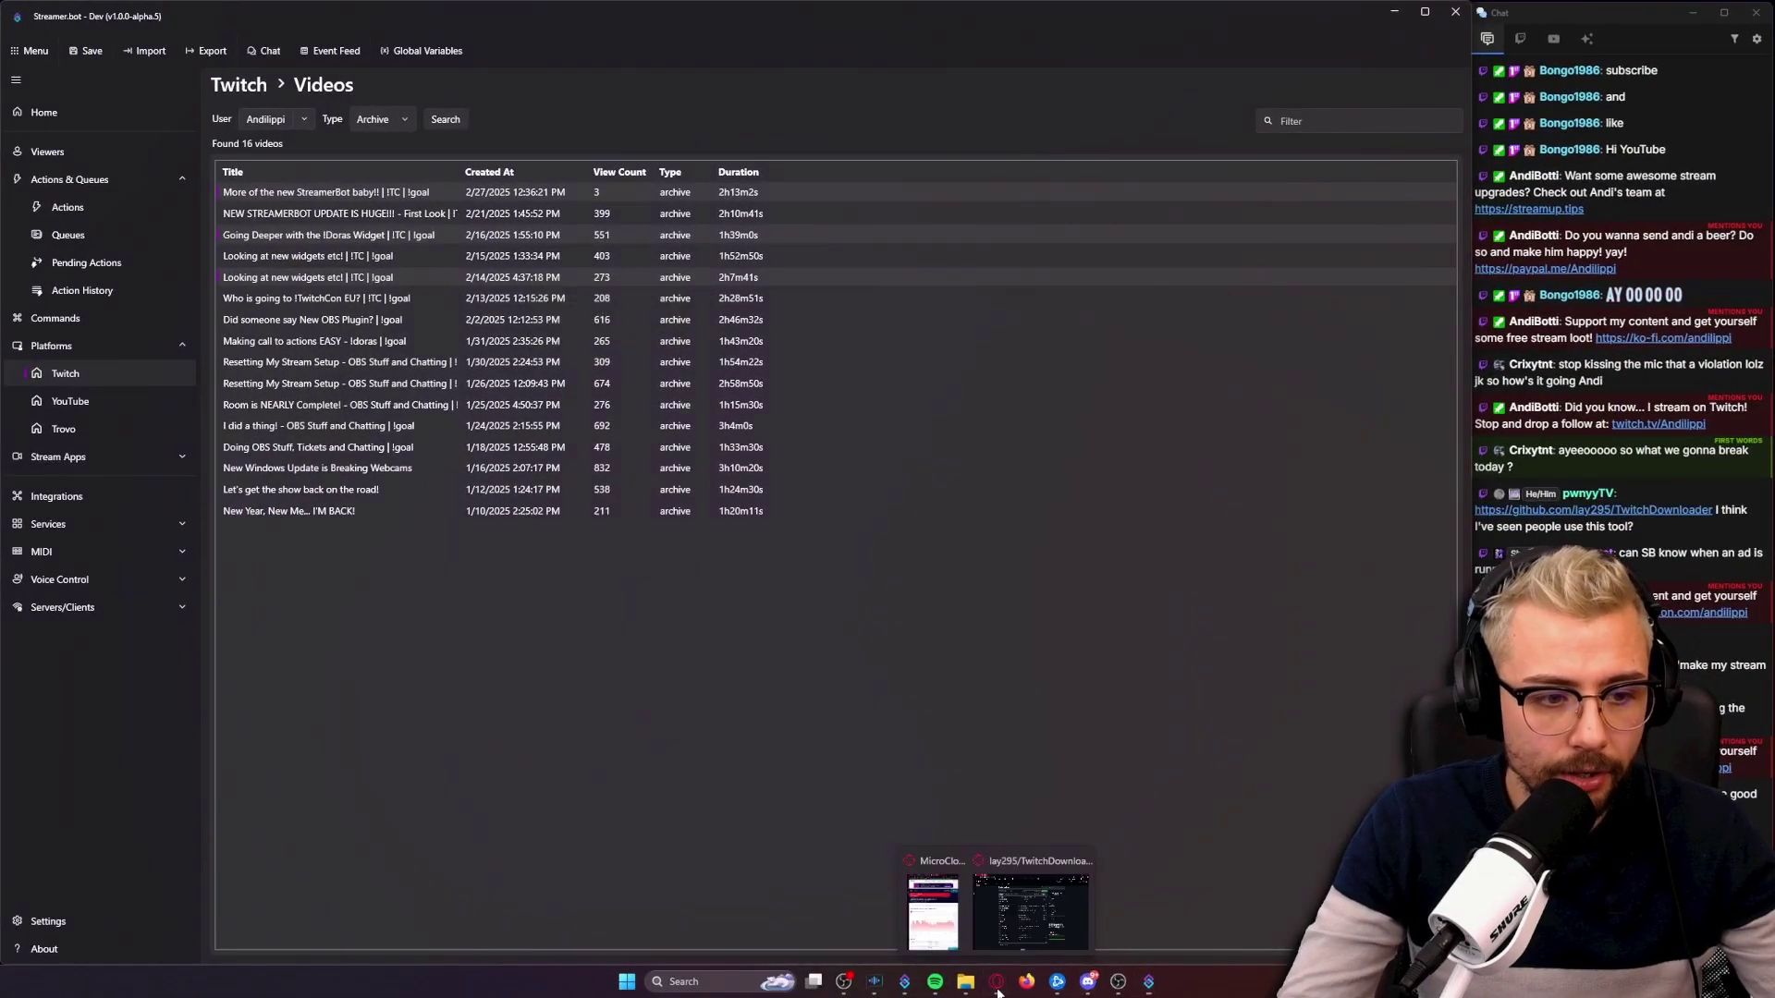
left_click(1019, 883)
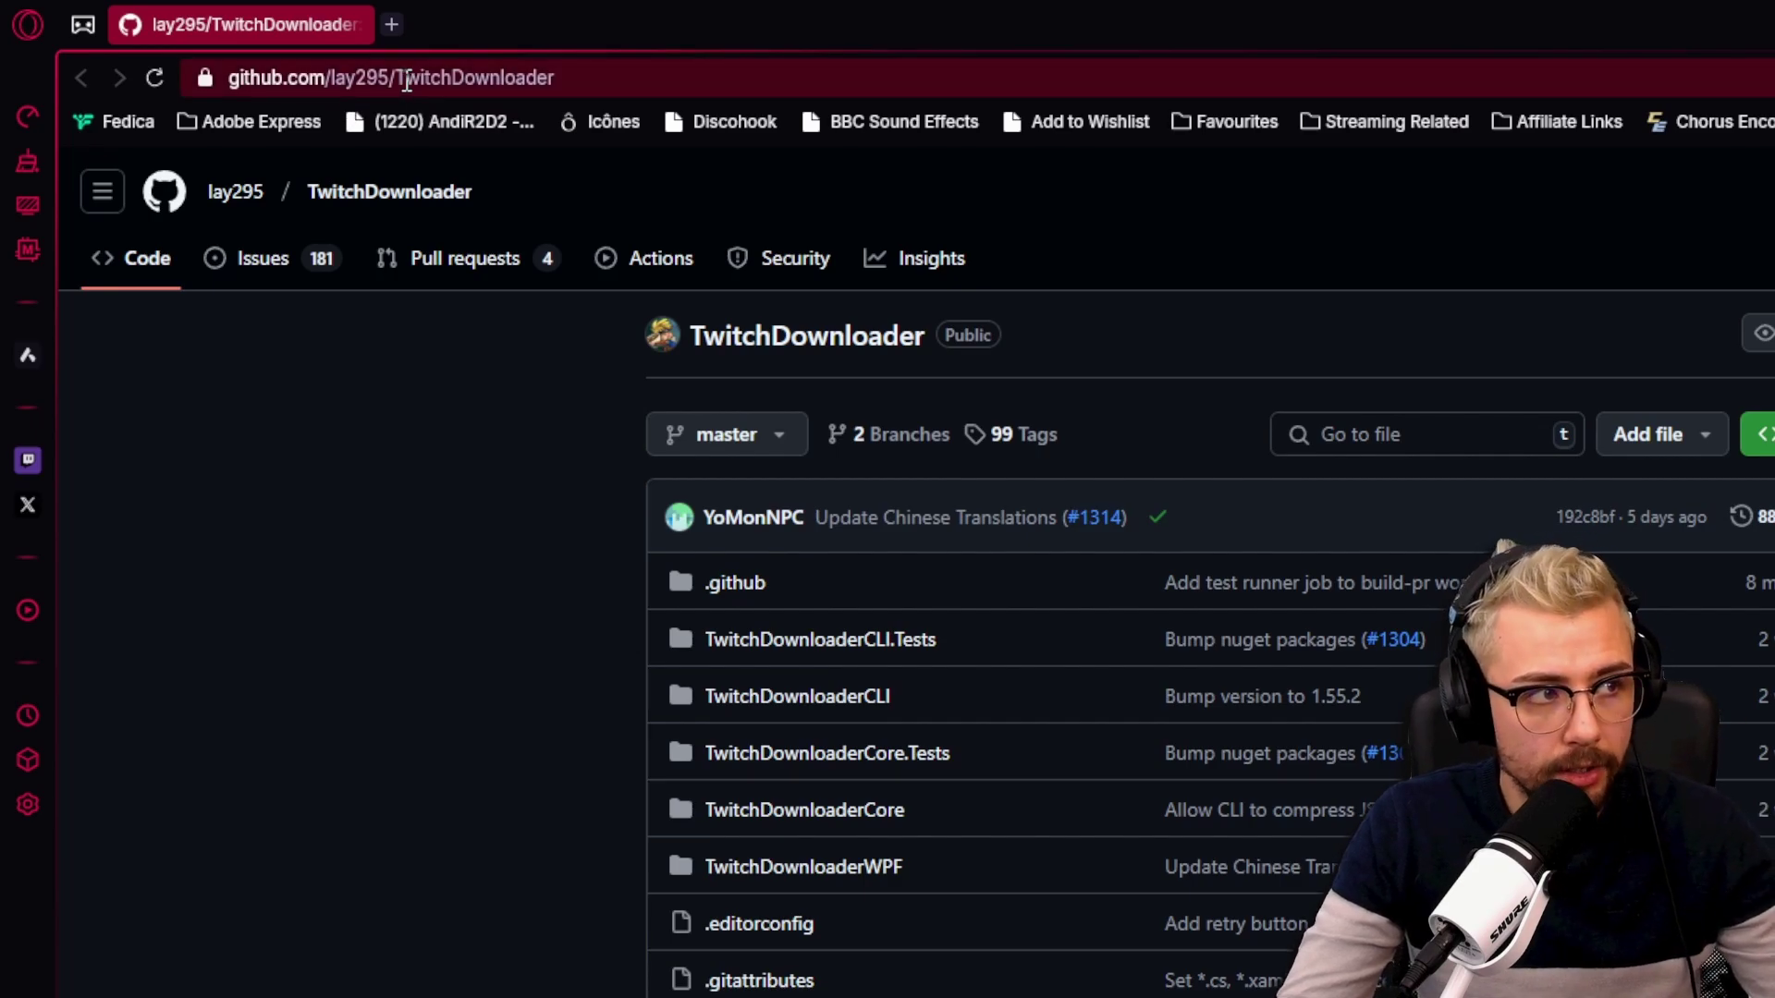
scroll(915, 943, "down", 10)
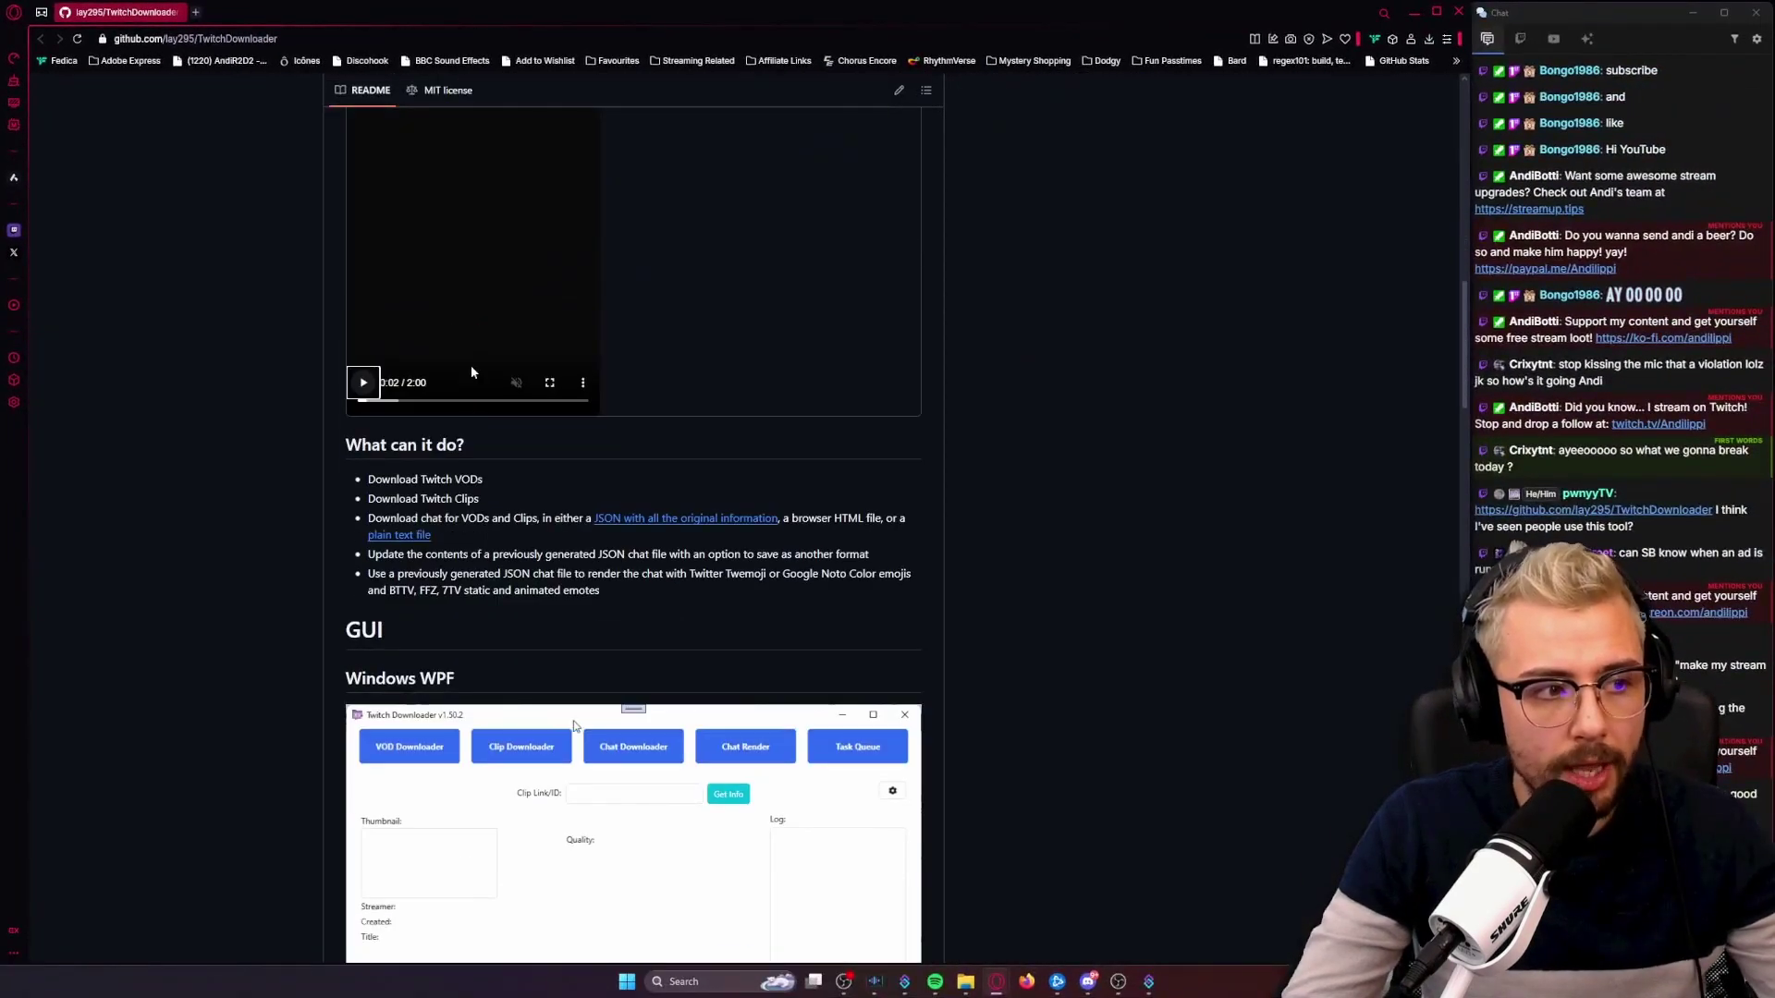
scroll(467, 379, "down", 4)
scroll(448, 393, "up", 4)
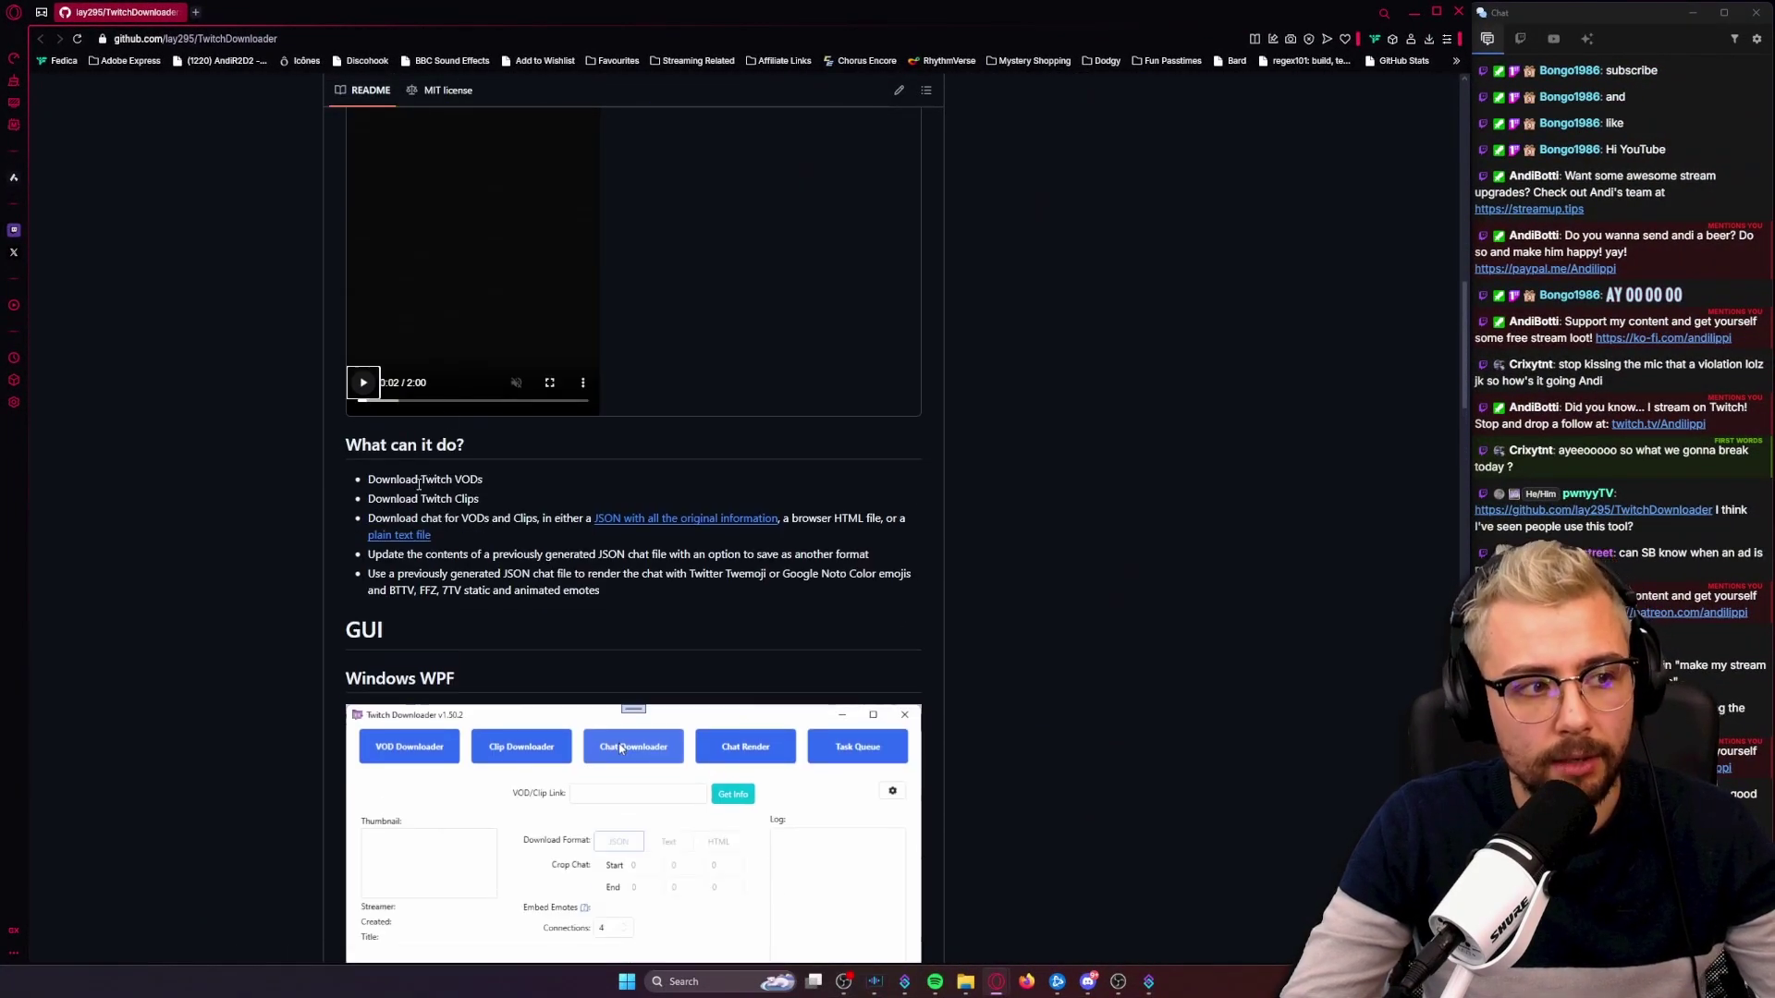
left_click_drag(423, 519, 541, 523)
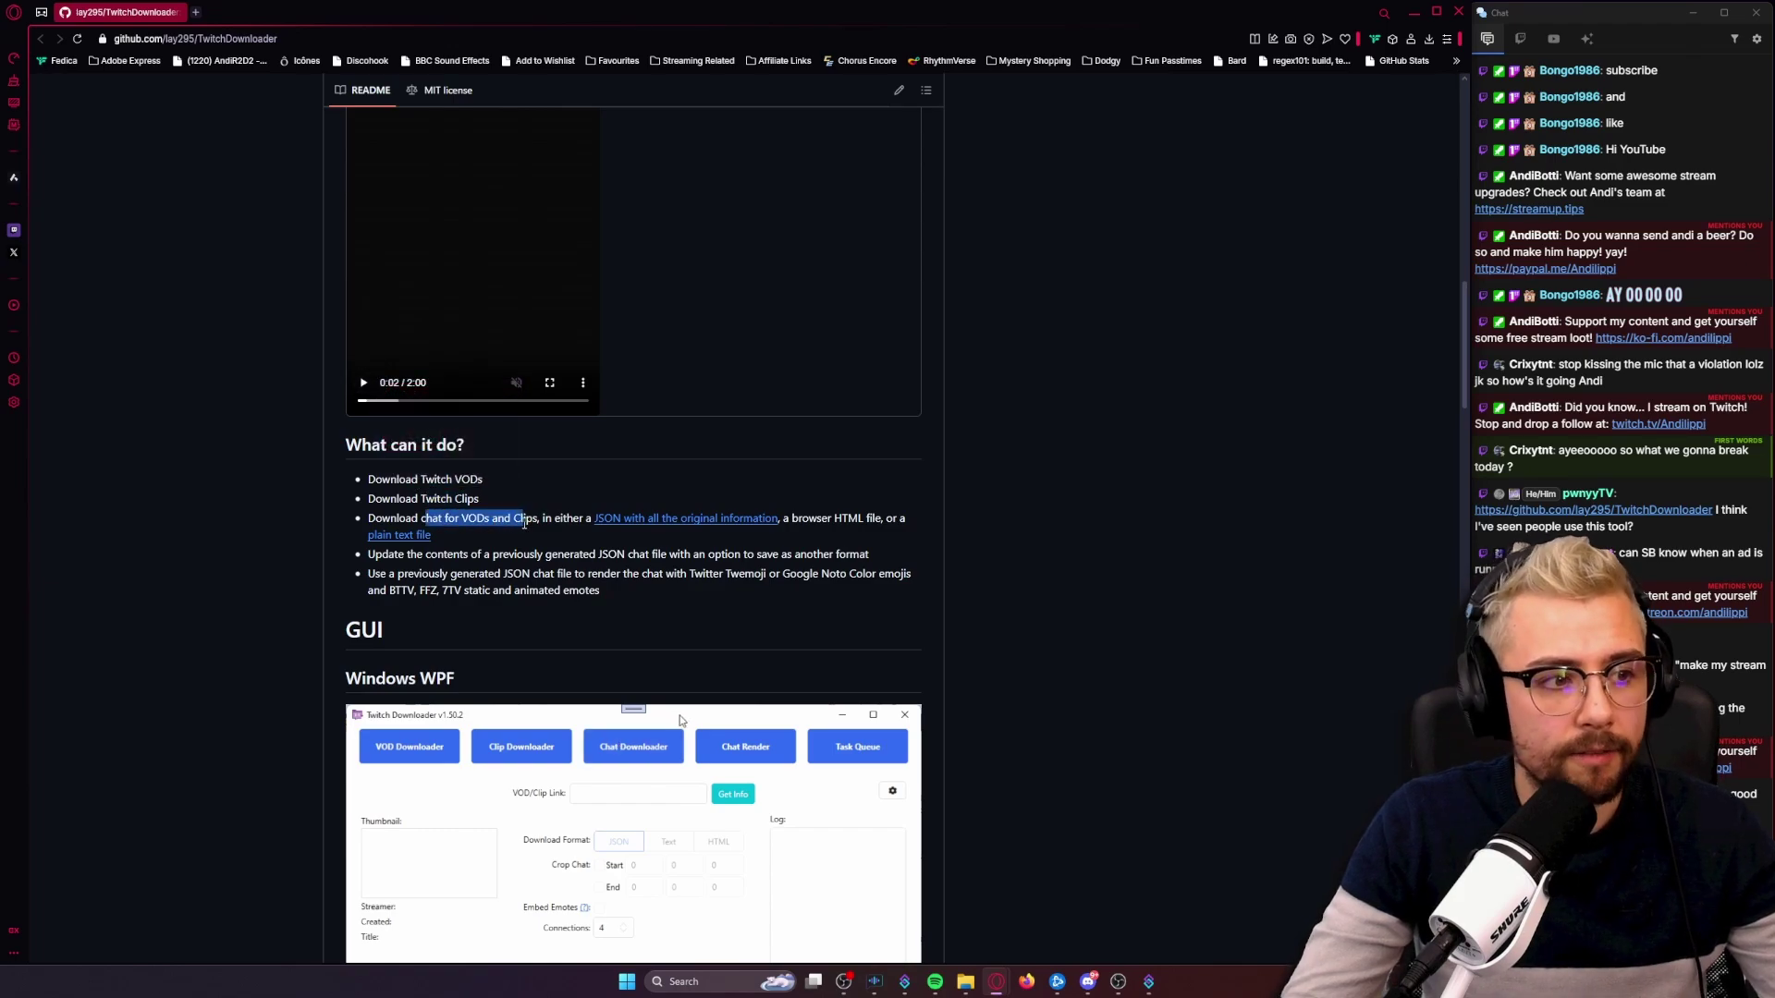
scroll(647, 513, "down", 3)
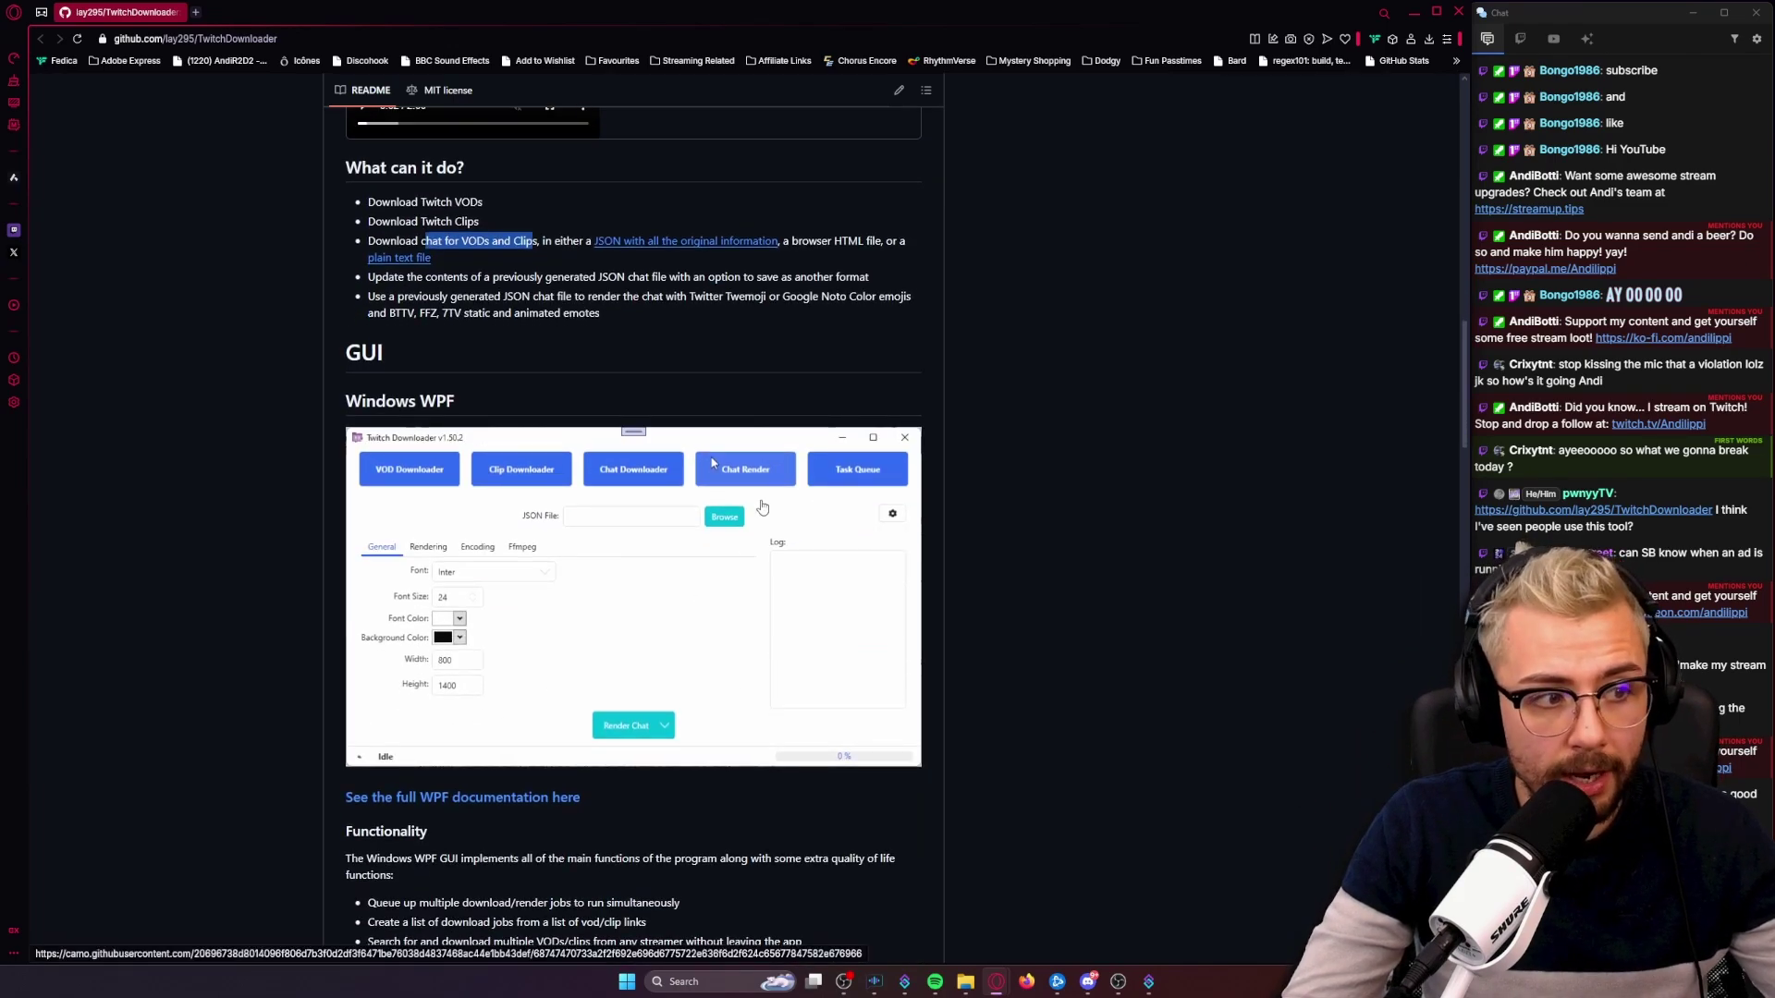
scroll(774, 443, "down", 5)
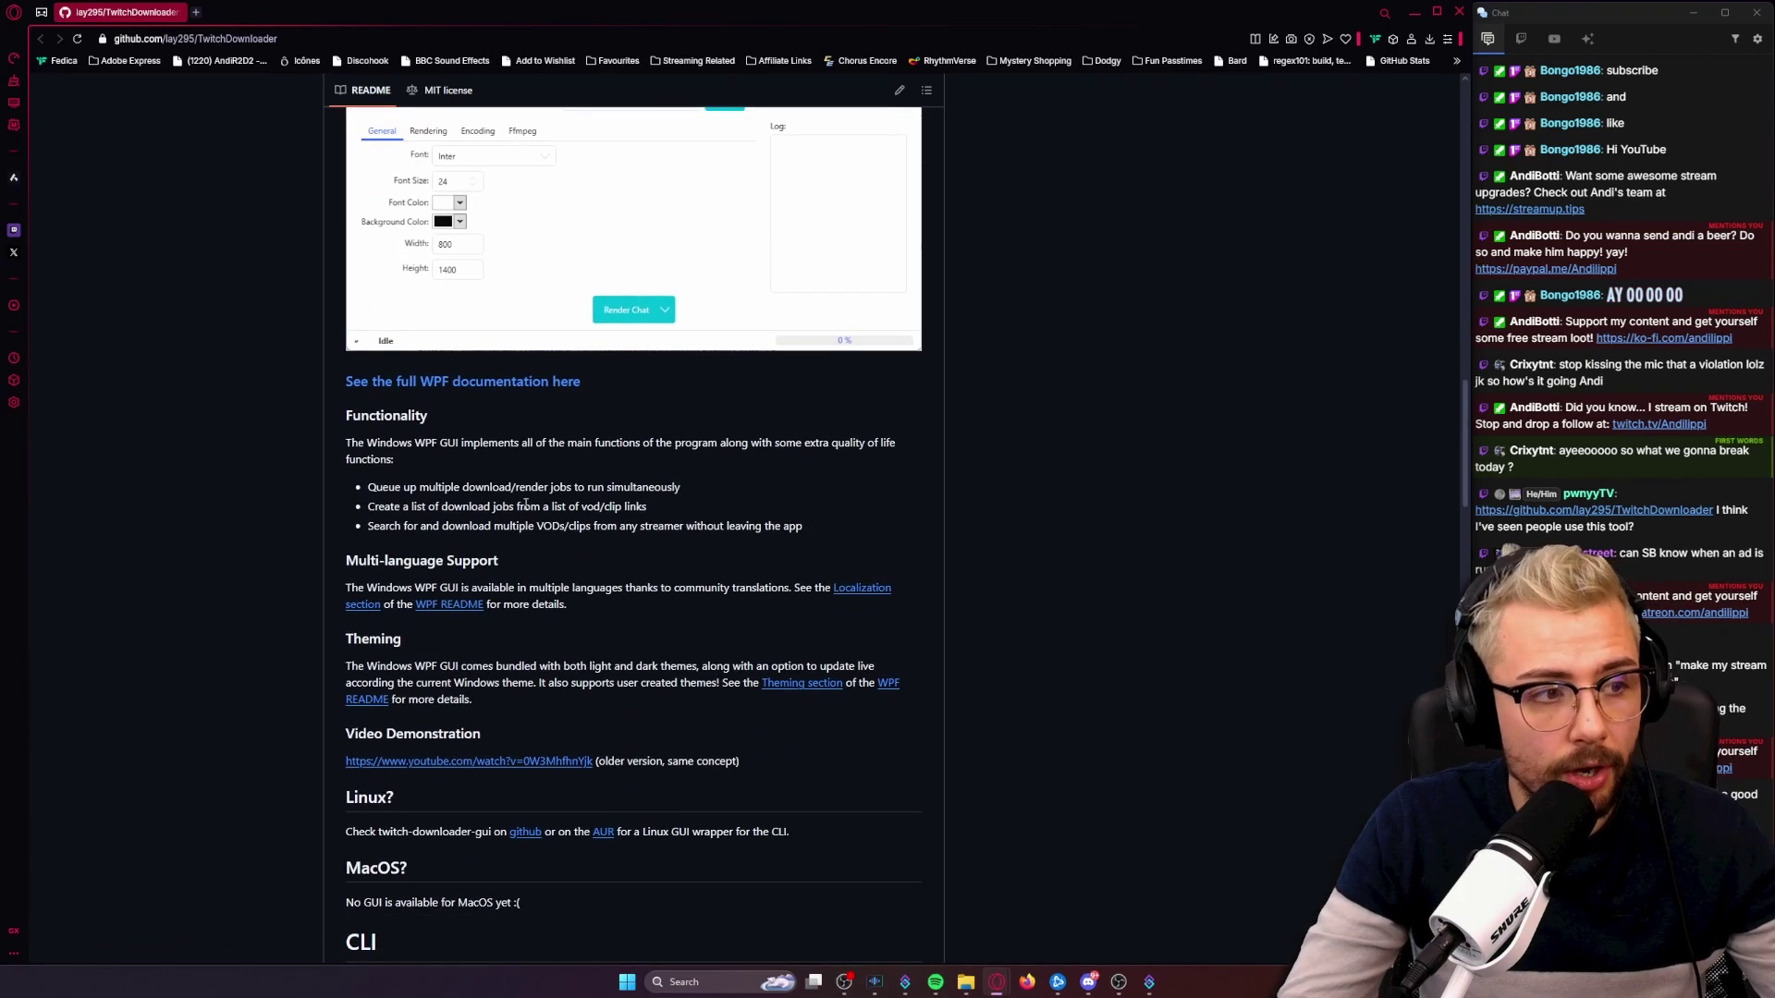
left_click_drag(383, 487, 469, 486)
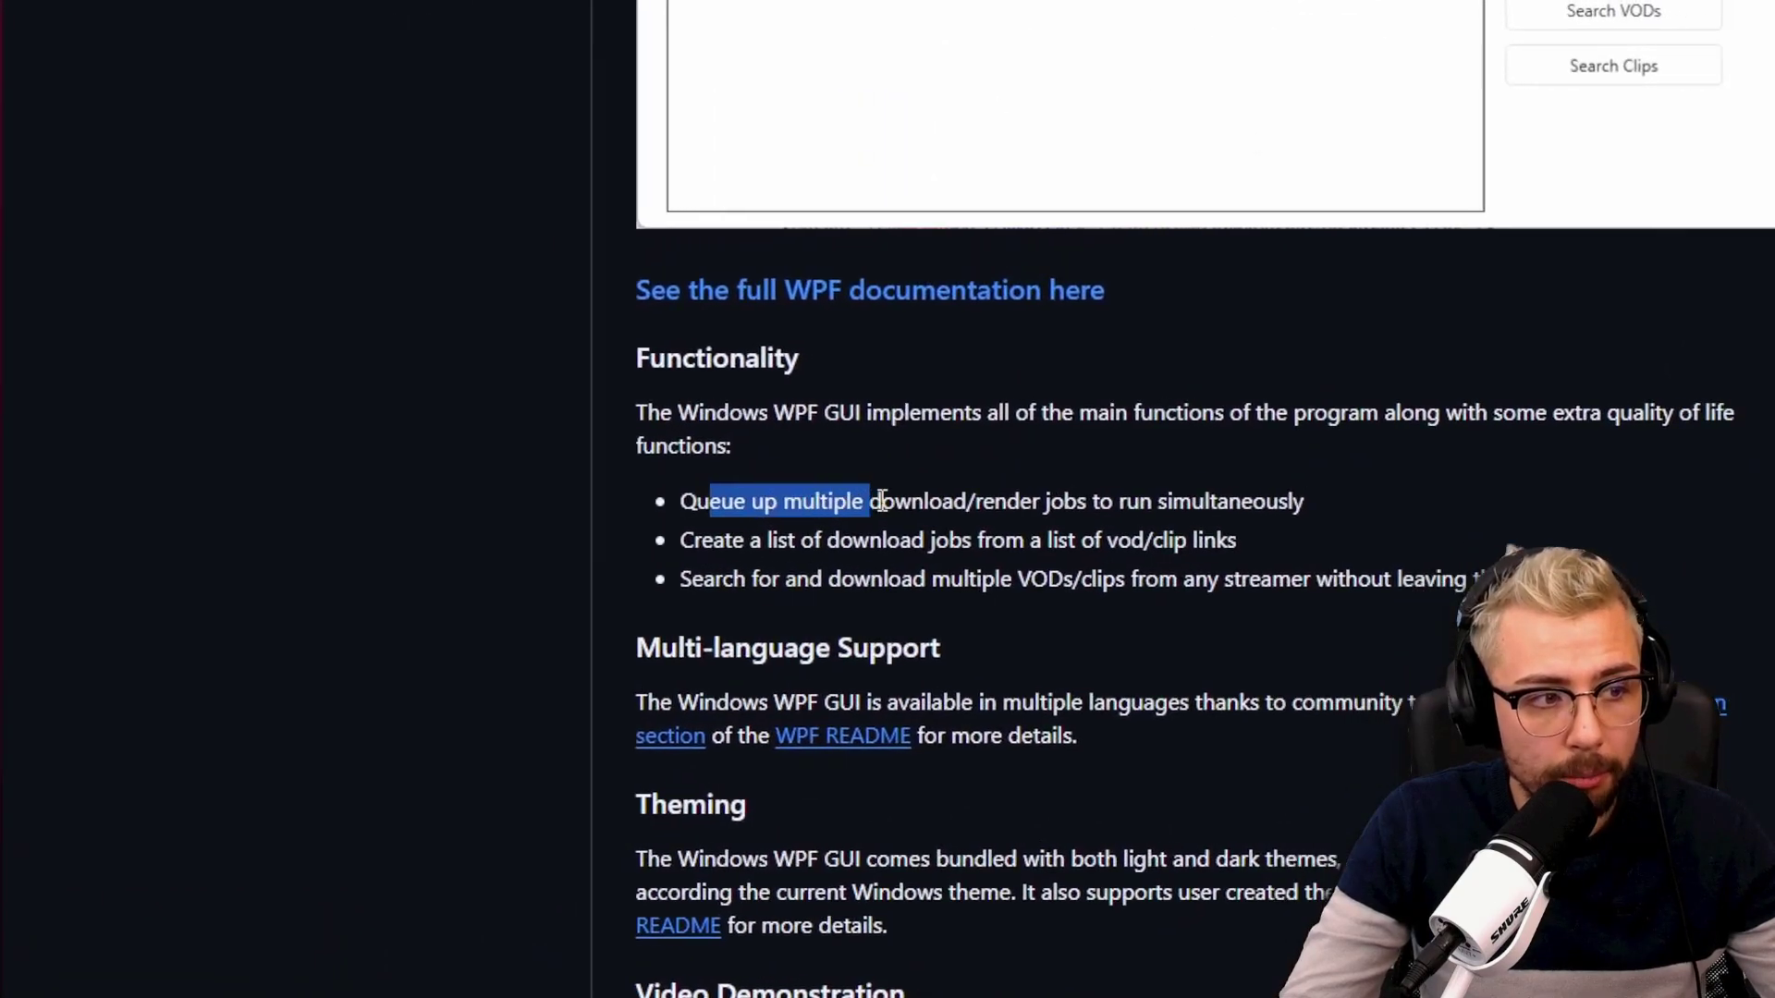
left_click_drag(882, 501, 1278, 501)
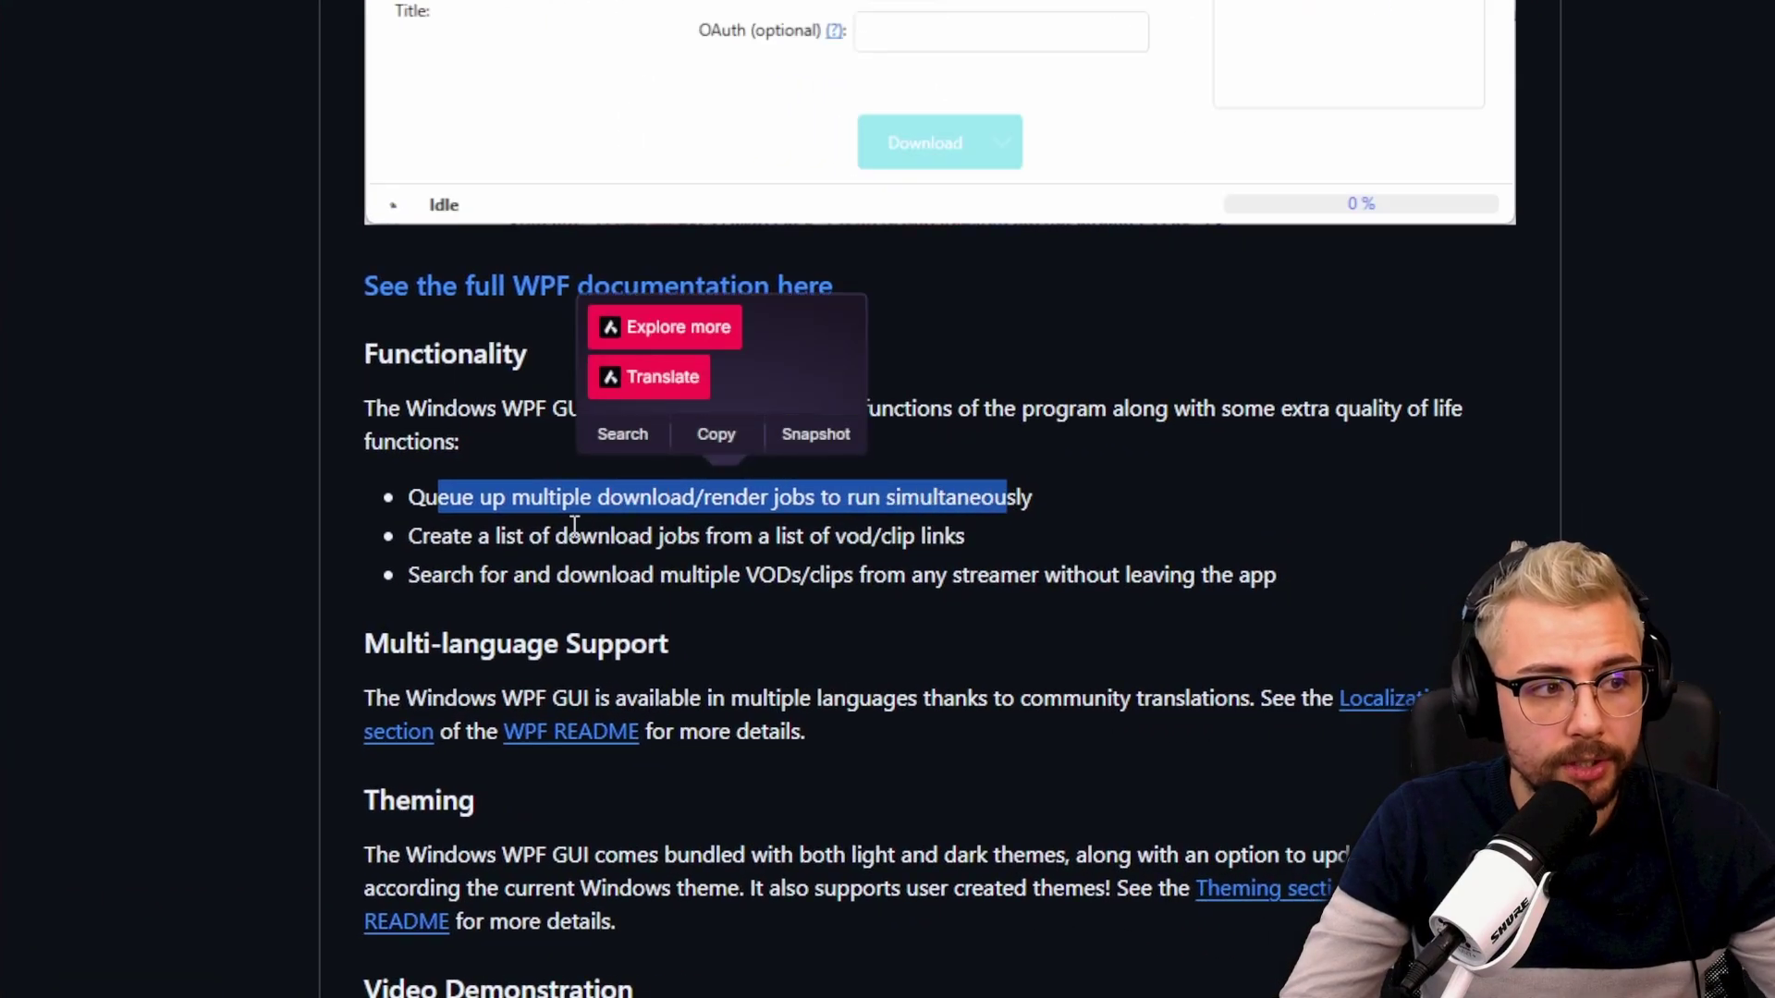
left_click(574, 525)
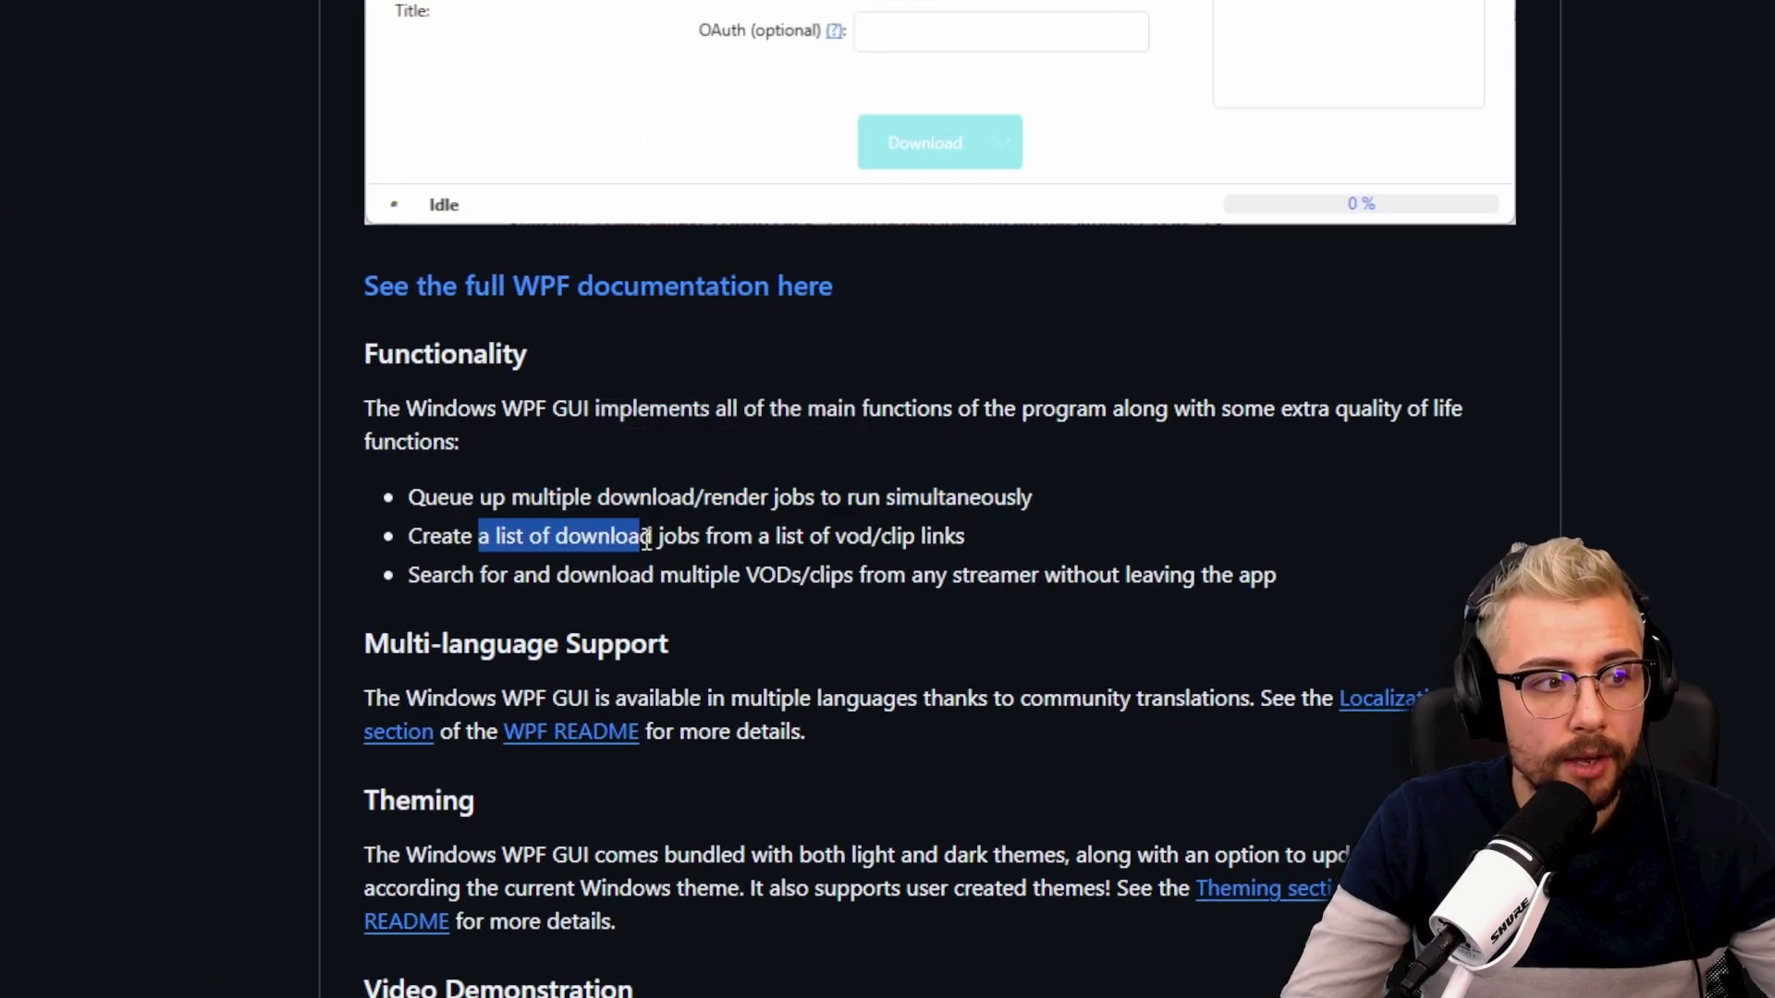
left_click(678, 545)
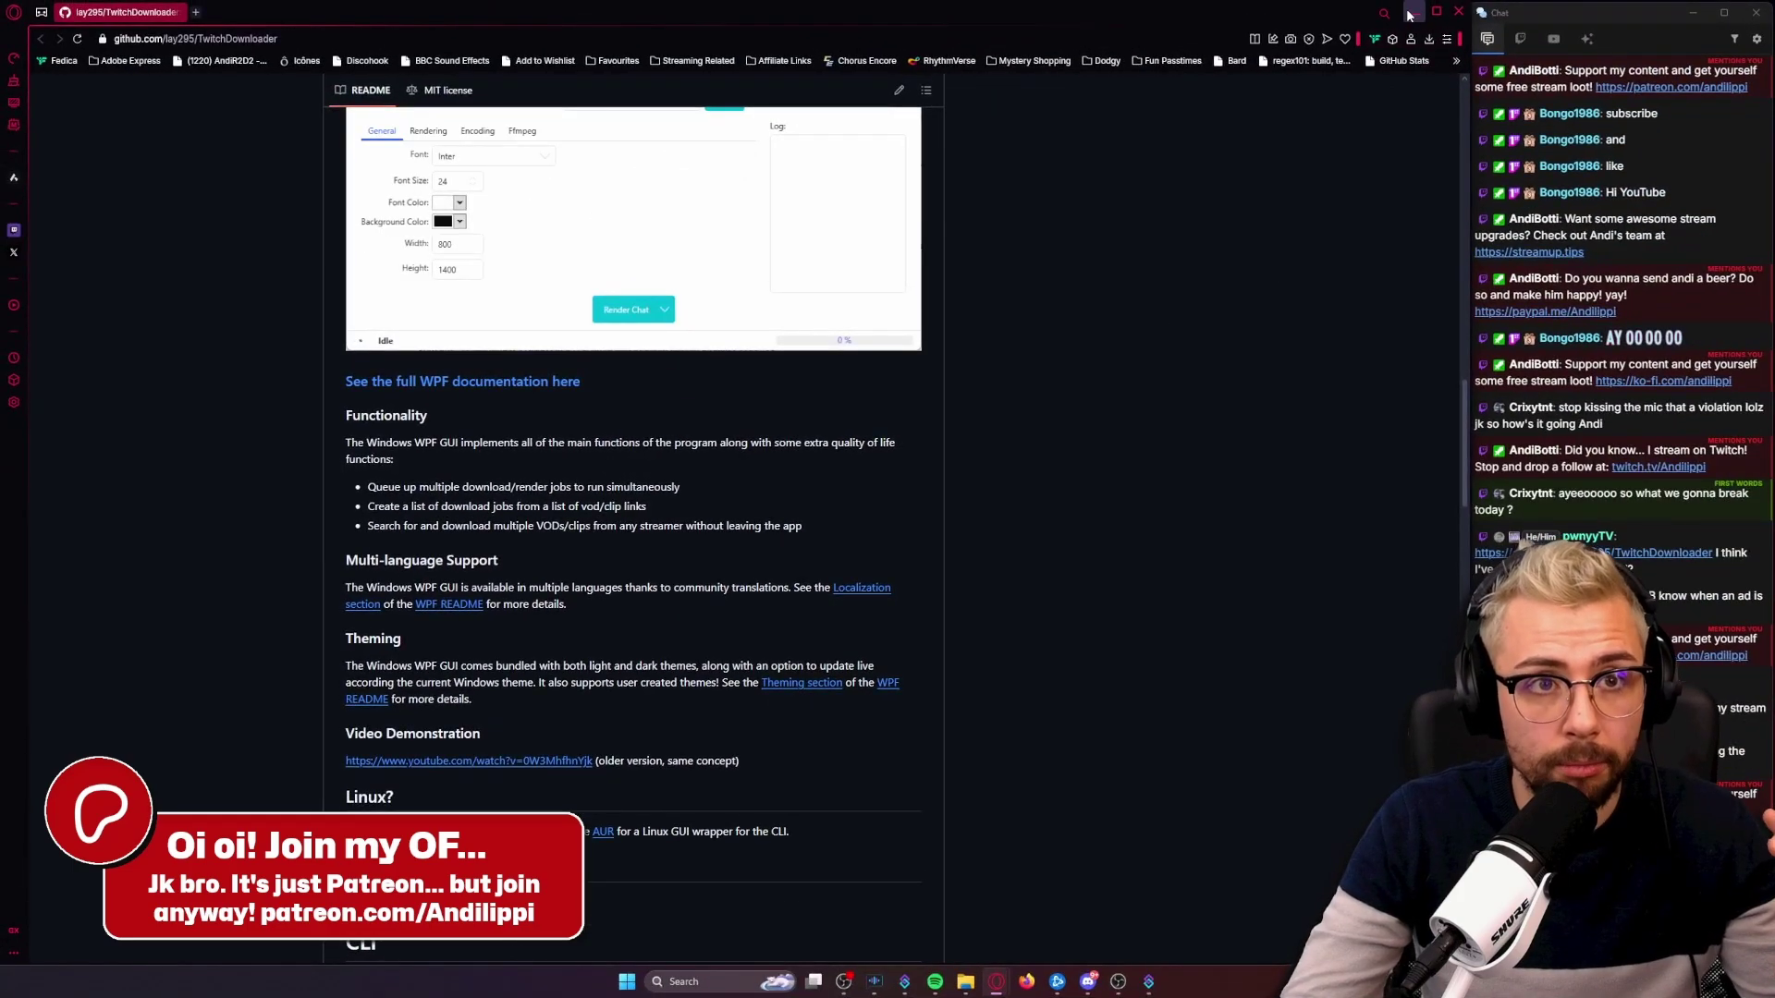
left_click(1410, 12)
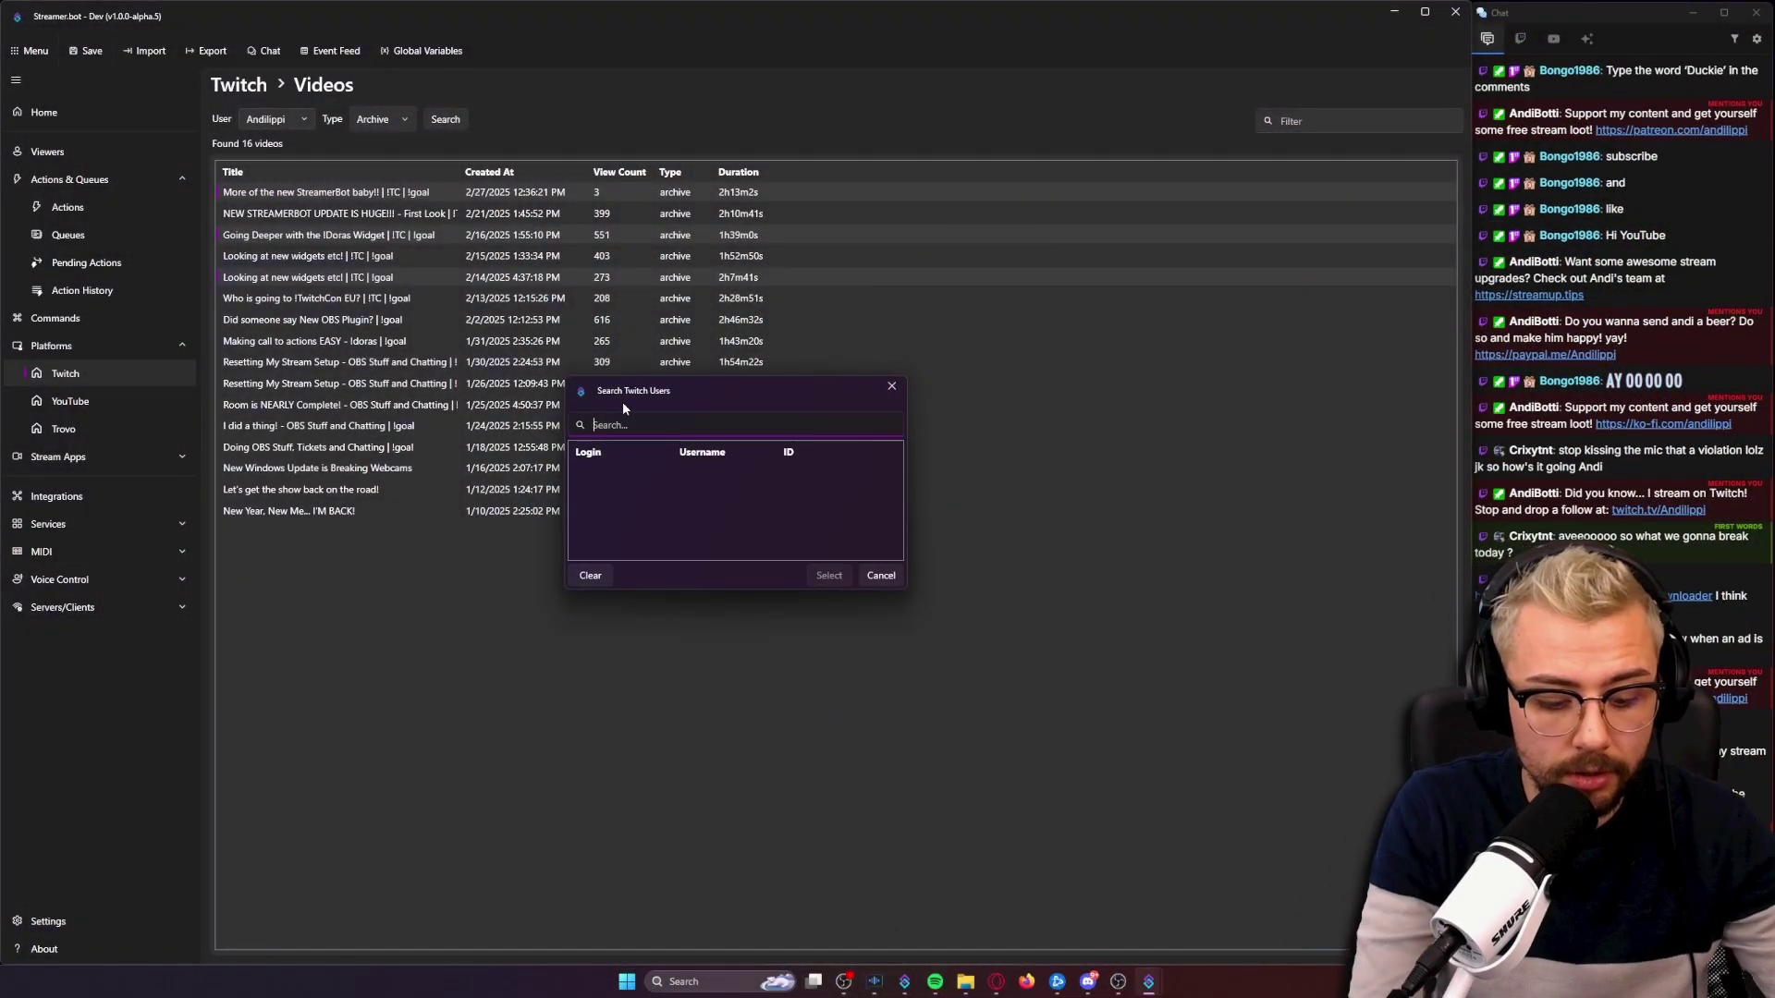
Search Twitch Users for the viewer's username and select the matching account.
type("bong")
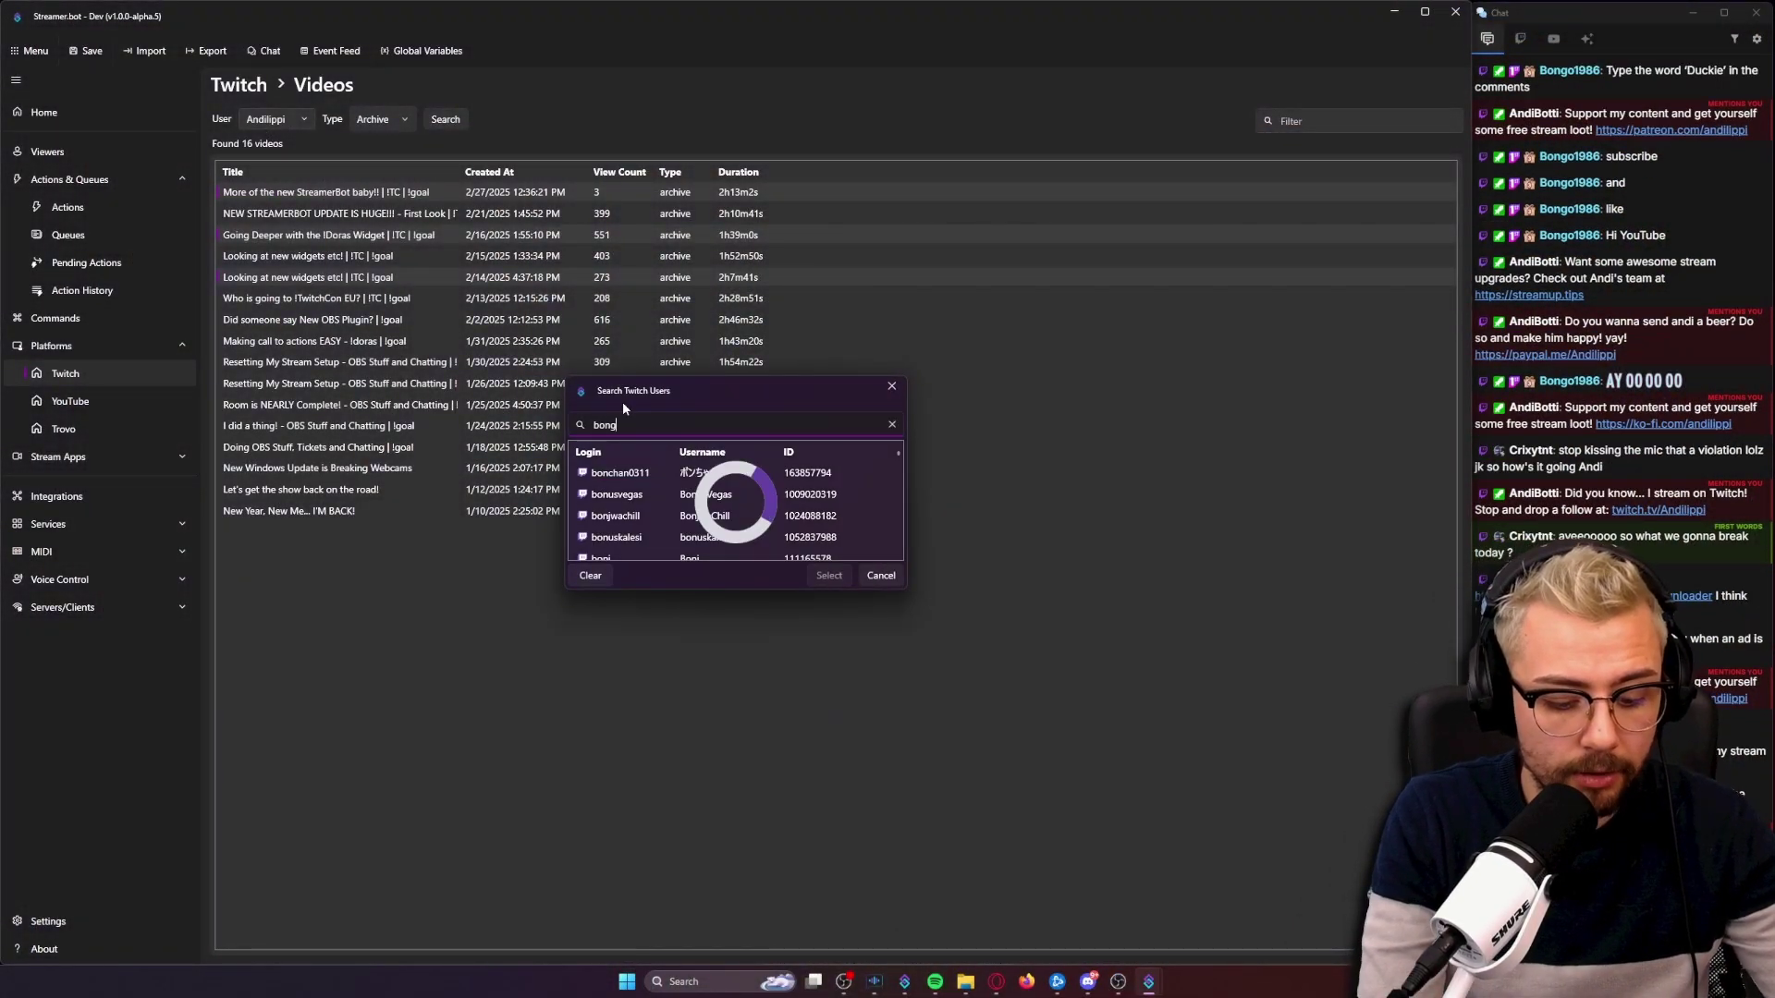
type("o1986")
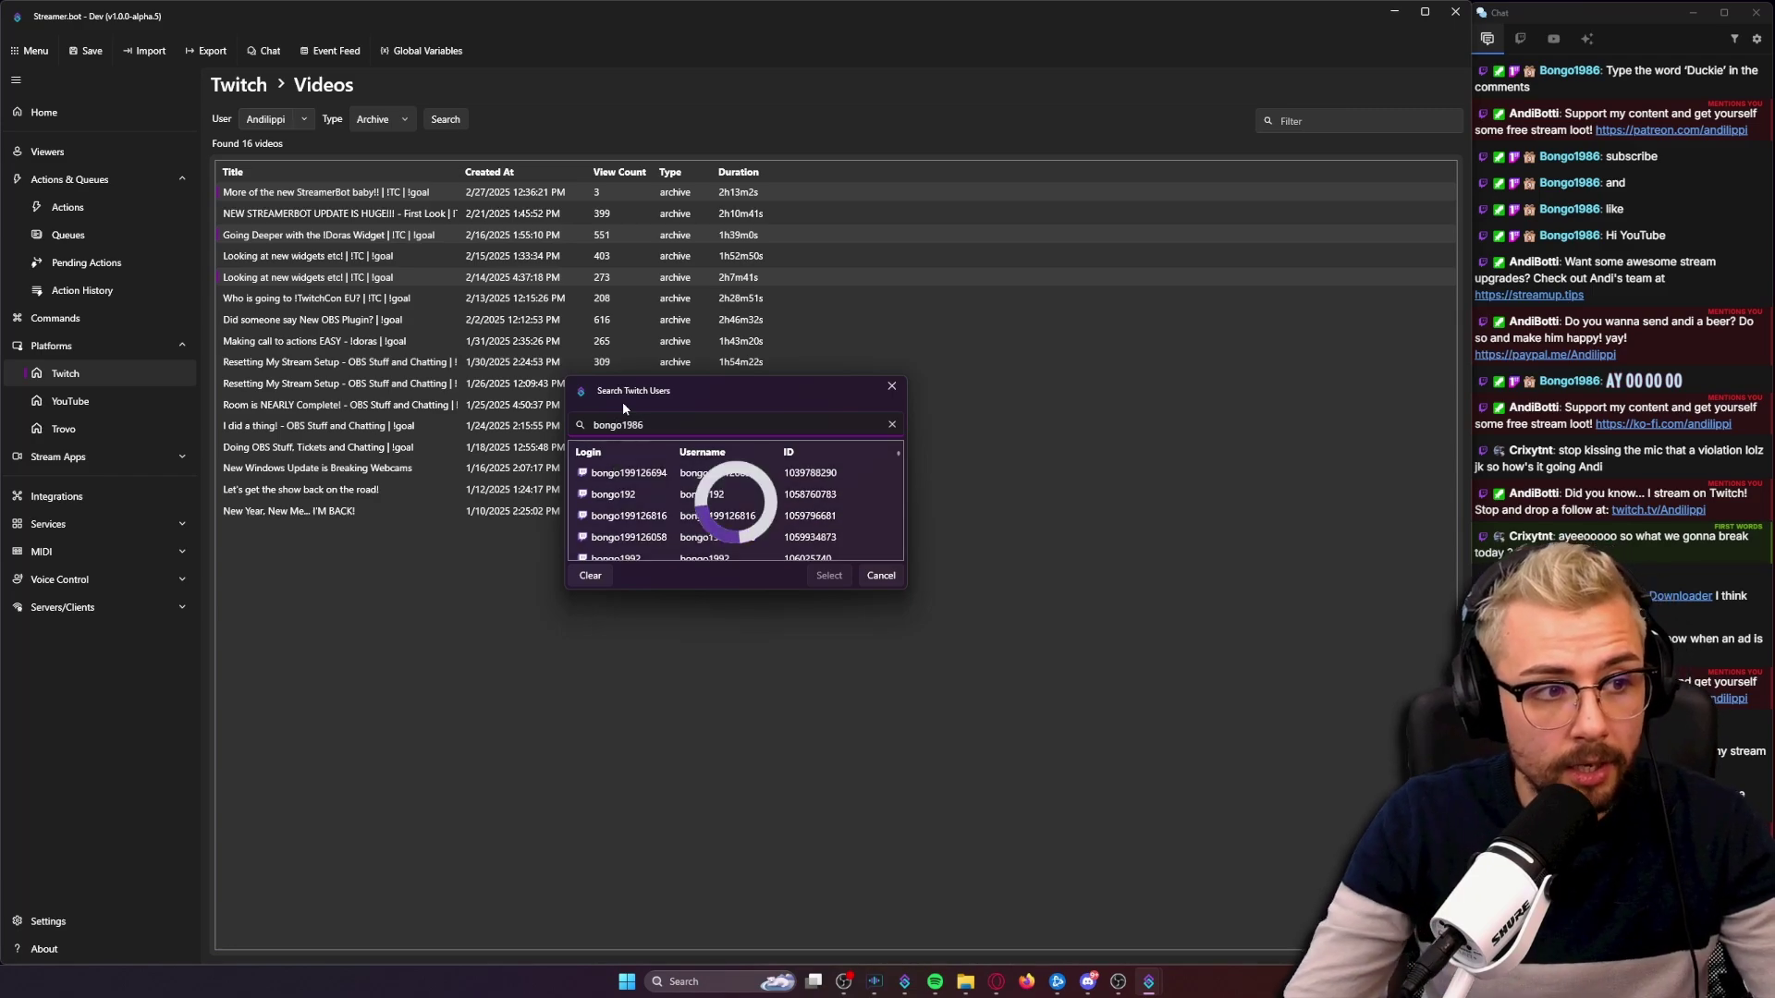
scroll(662, 479, "down", 3)
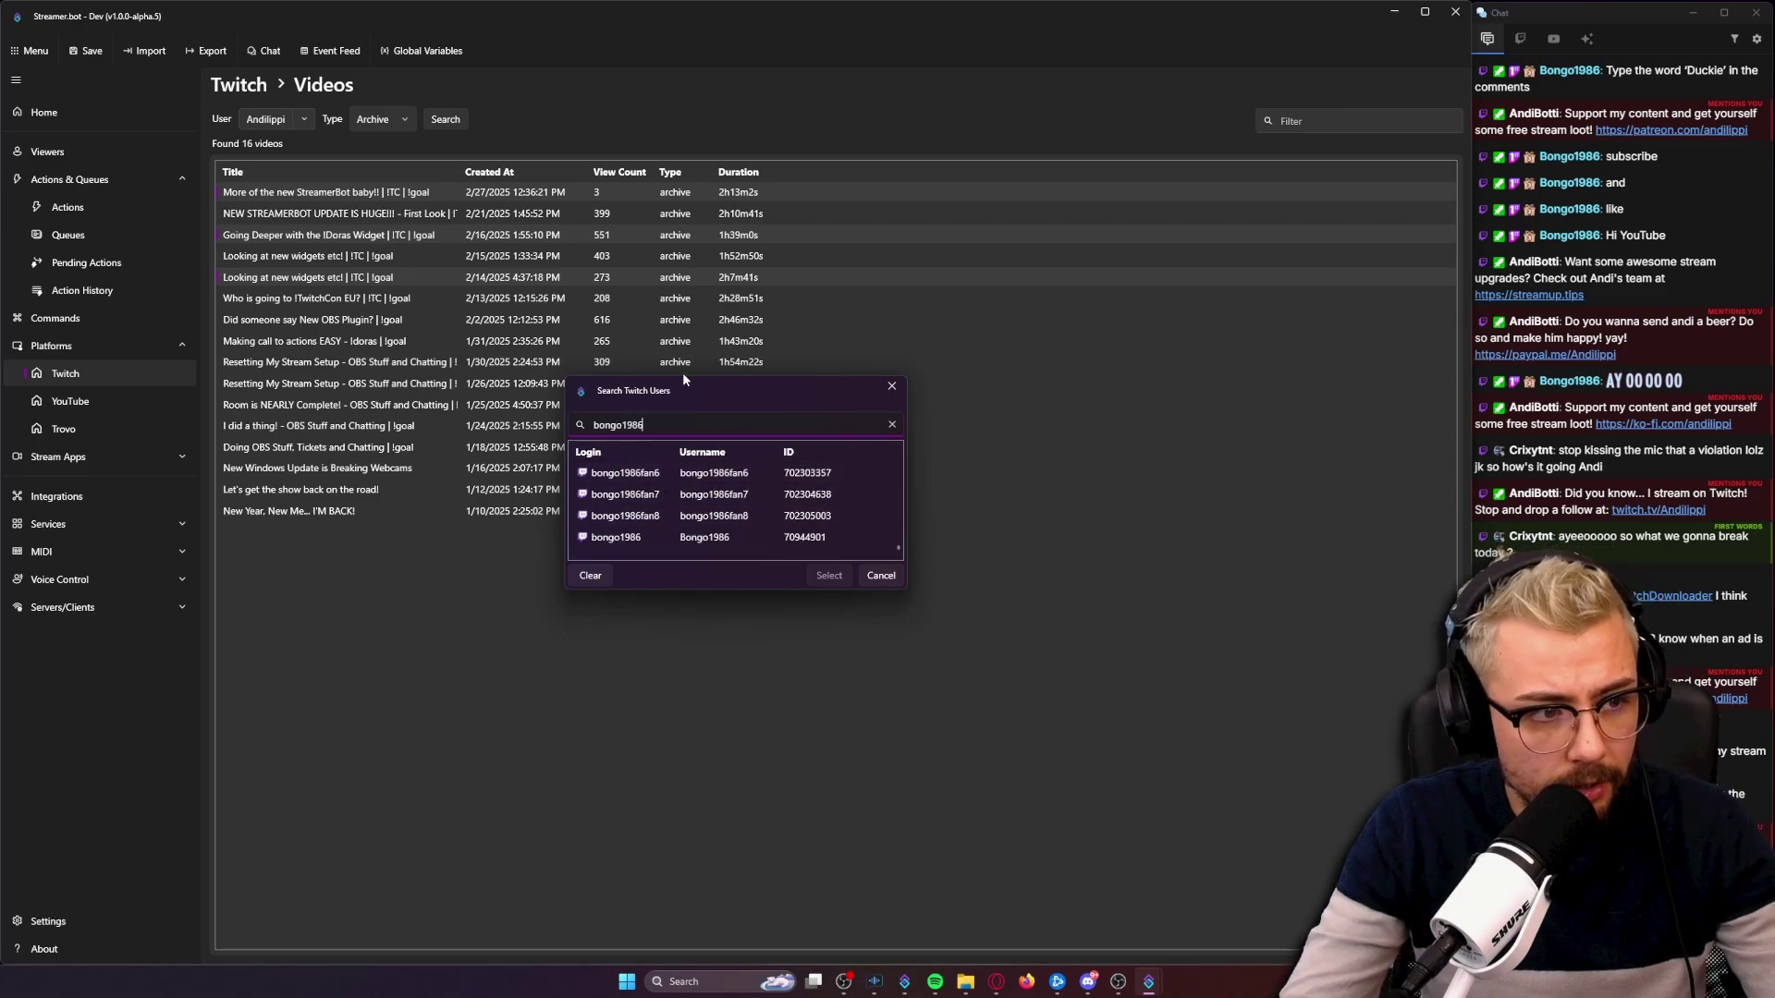
scroll(674, 527, "up", 3)
left_click(664, 536)
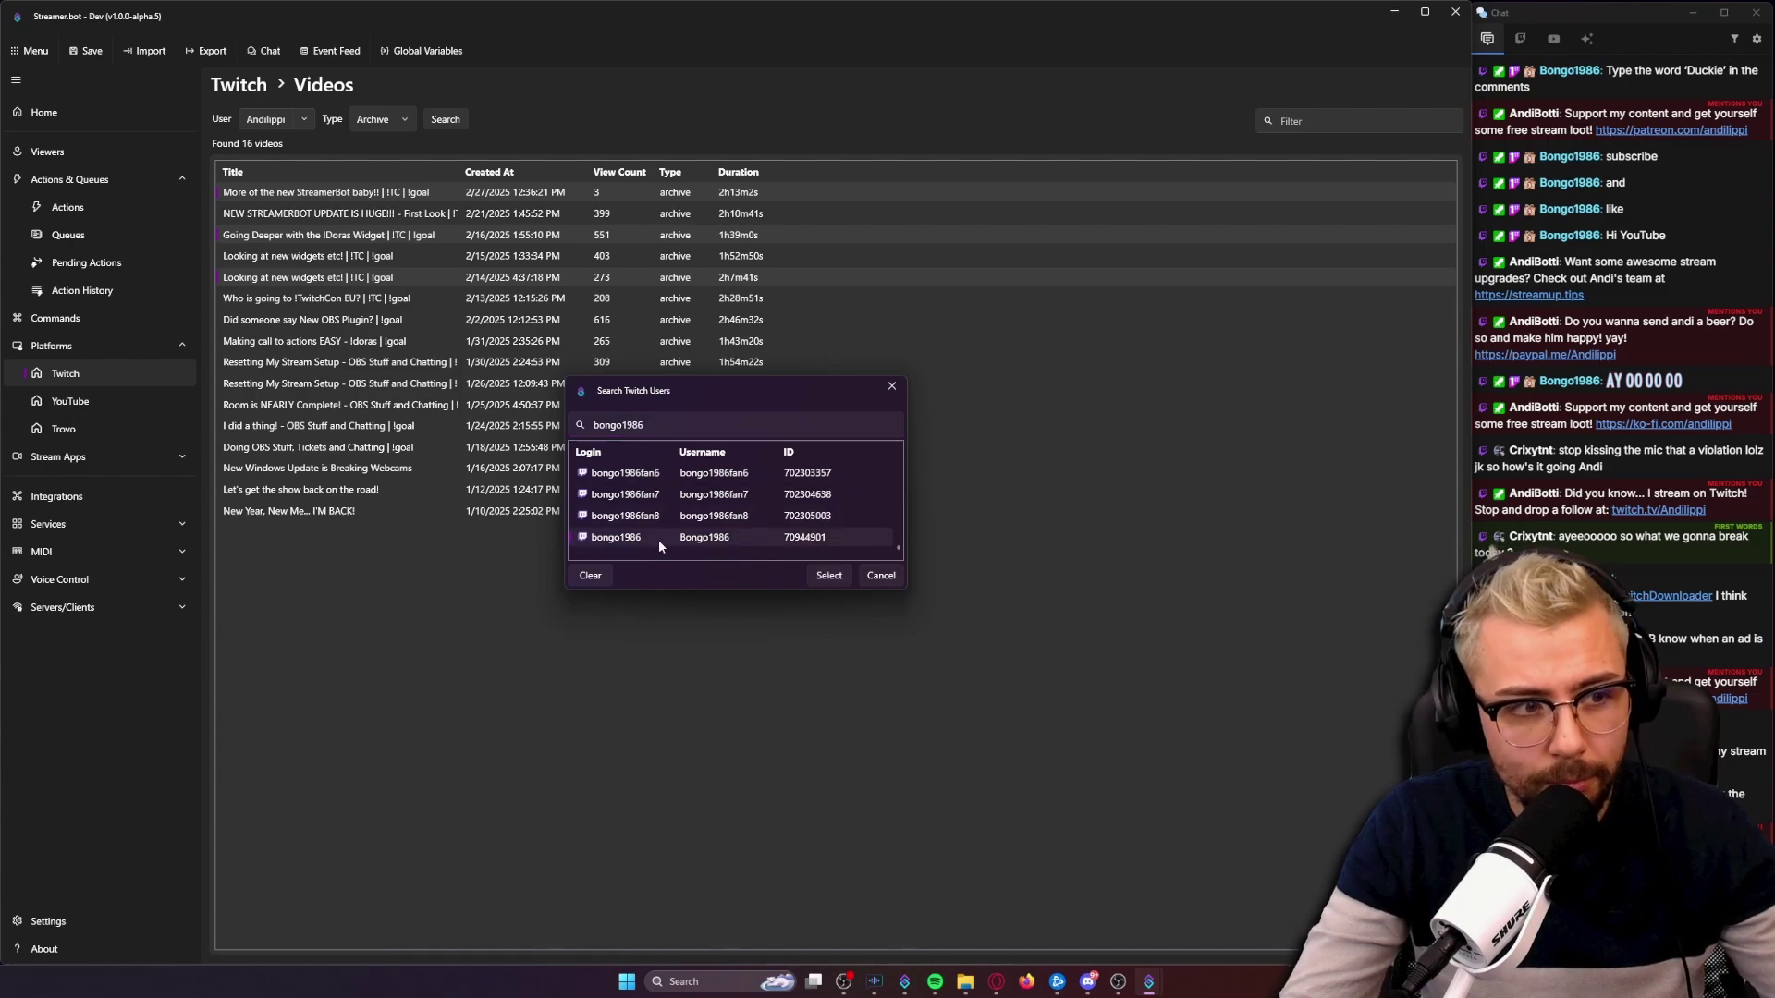
left_click(829, 576)
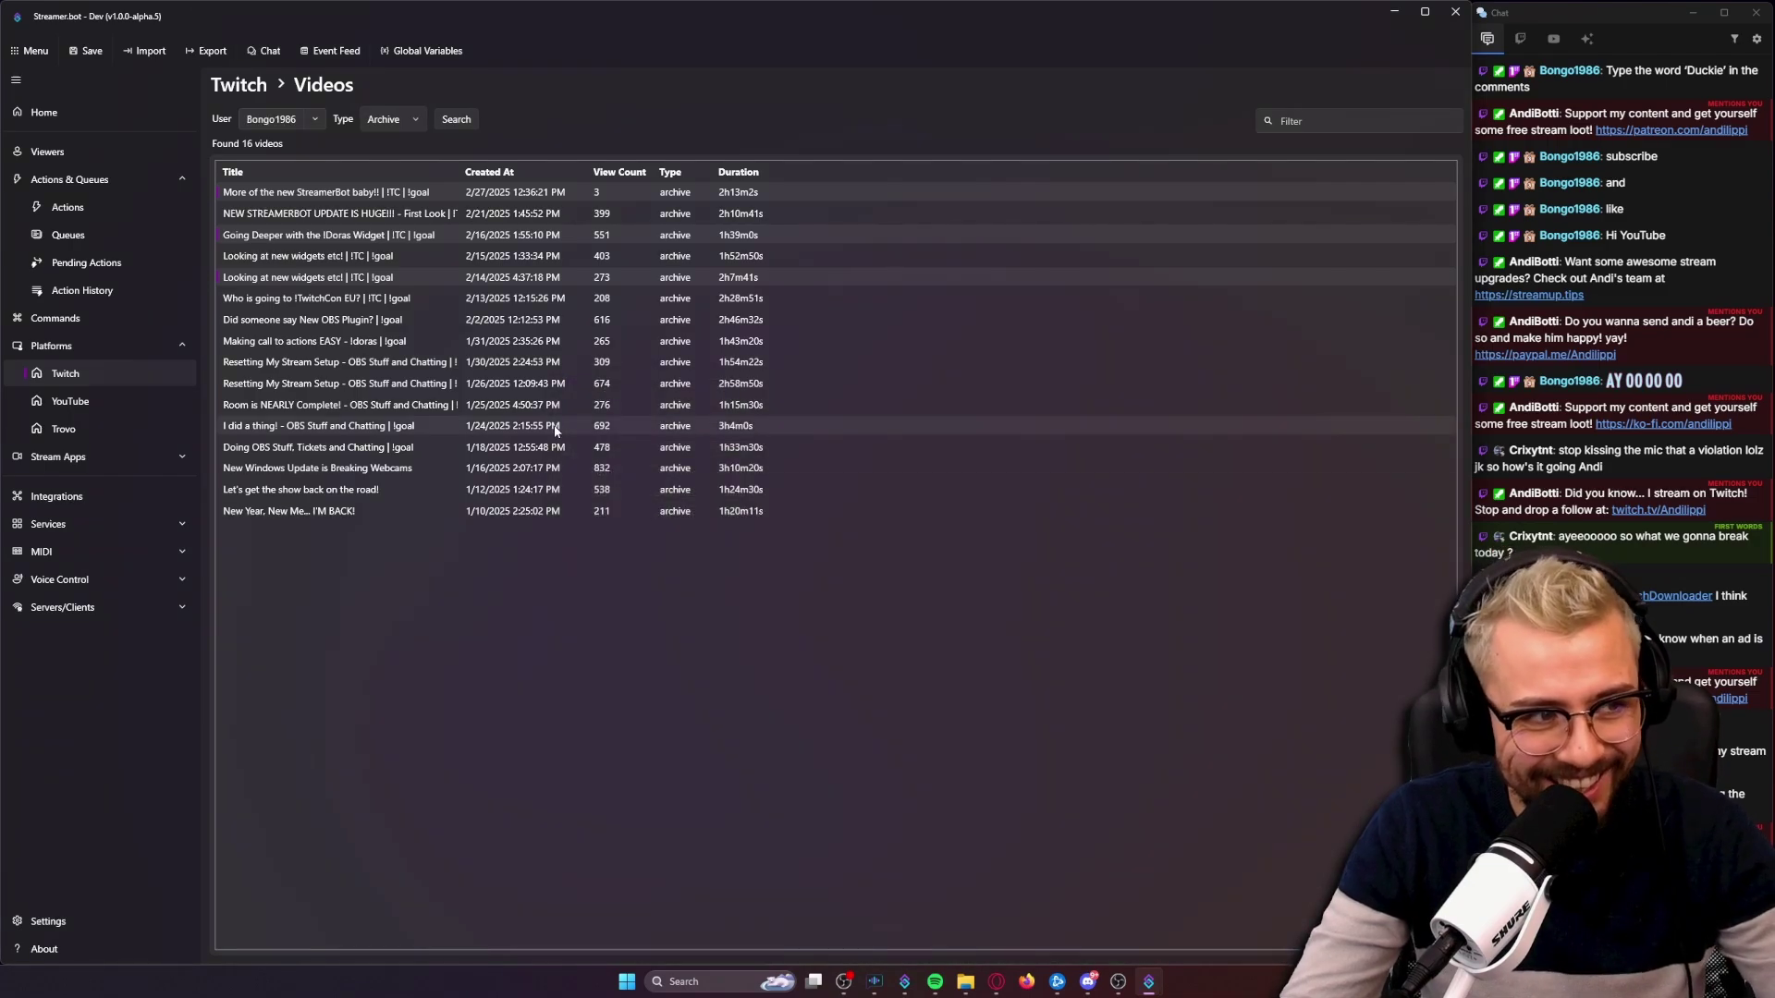
Run Search to list the chosen viewer's 16 archive broadcasts, mostly Lego builds.
left_click(452, 119)
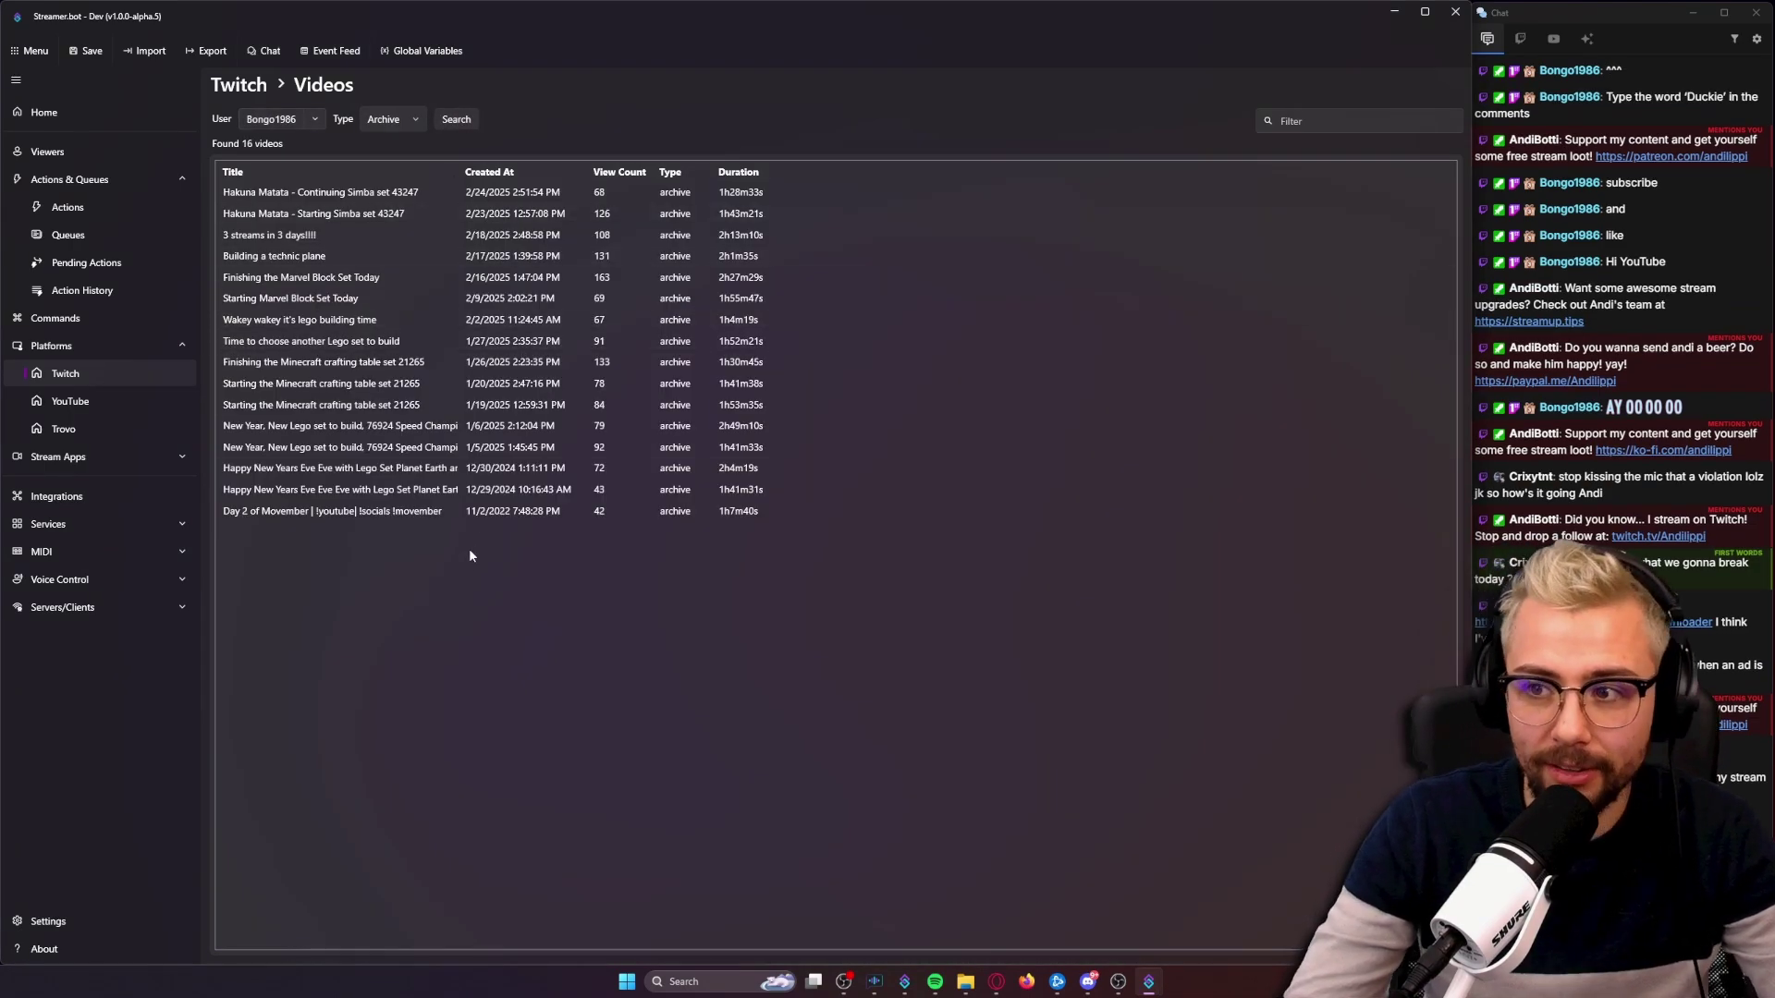